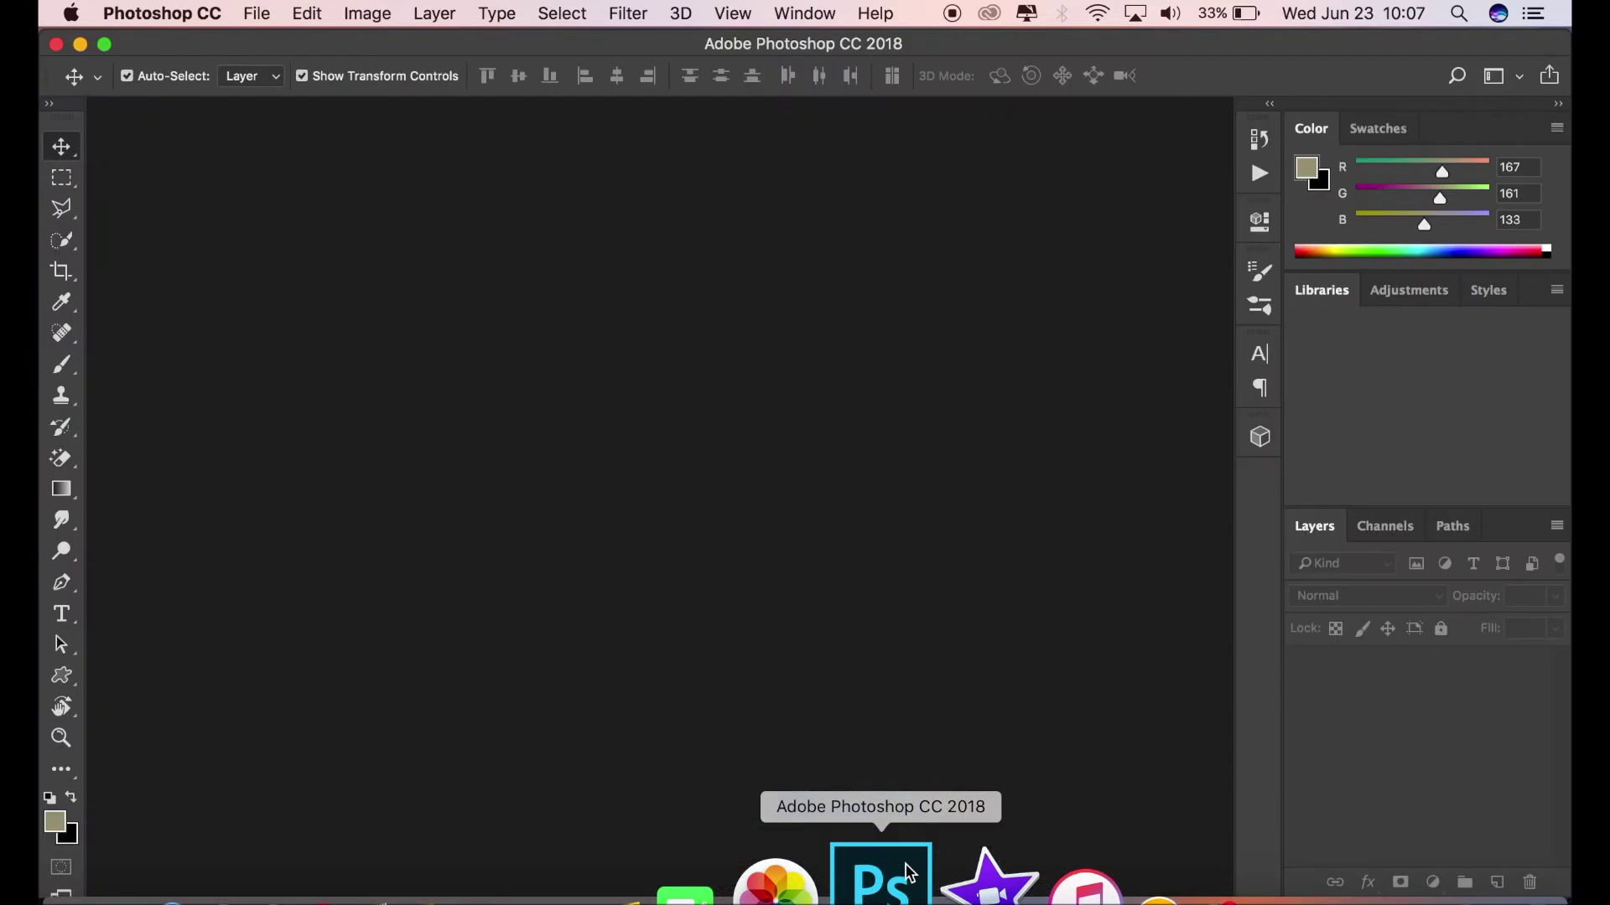
Open _DSC0360.jpg through the File > Open dialog.
left_click(258, 13)
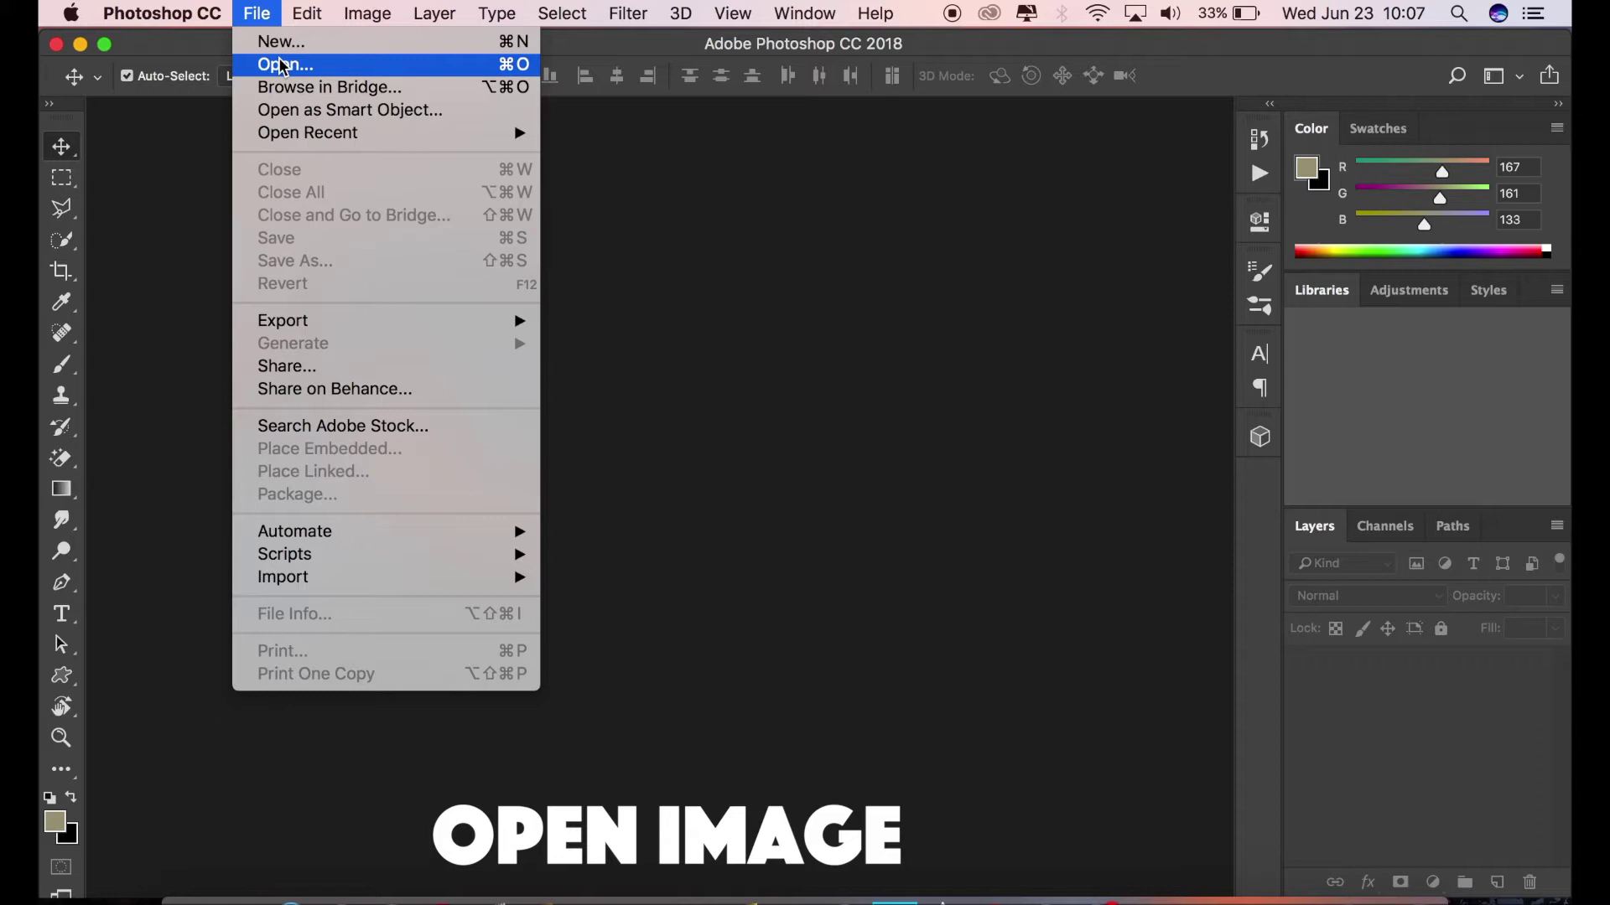
left_click(283, 66)
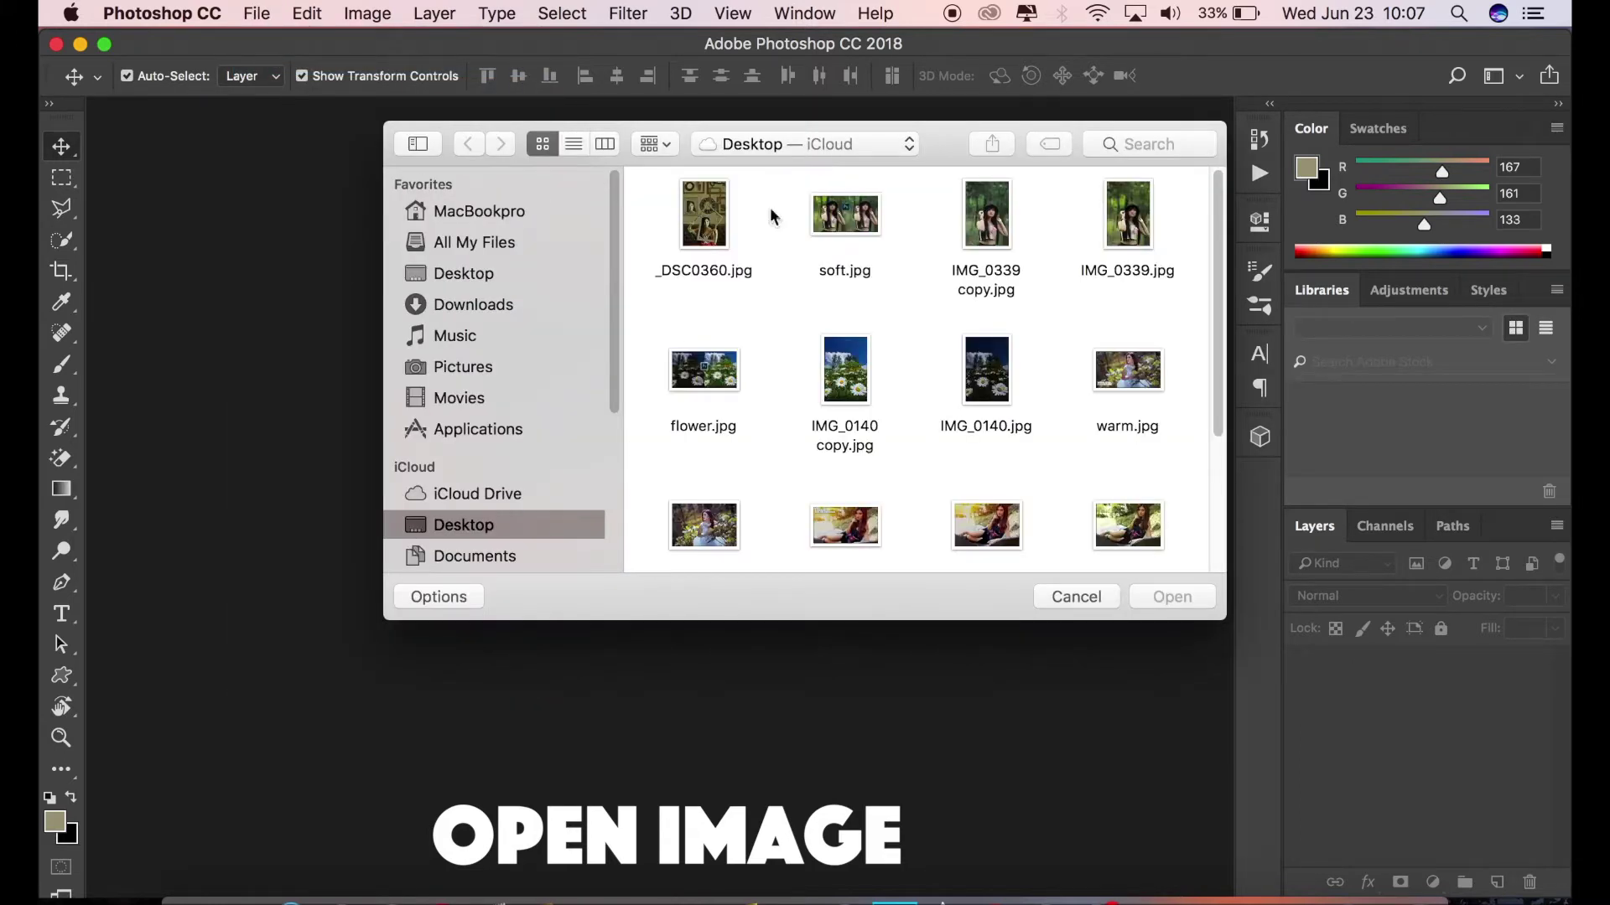
left_click(735, 208)
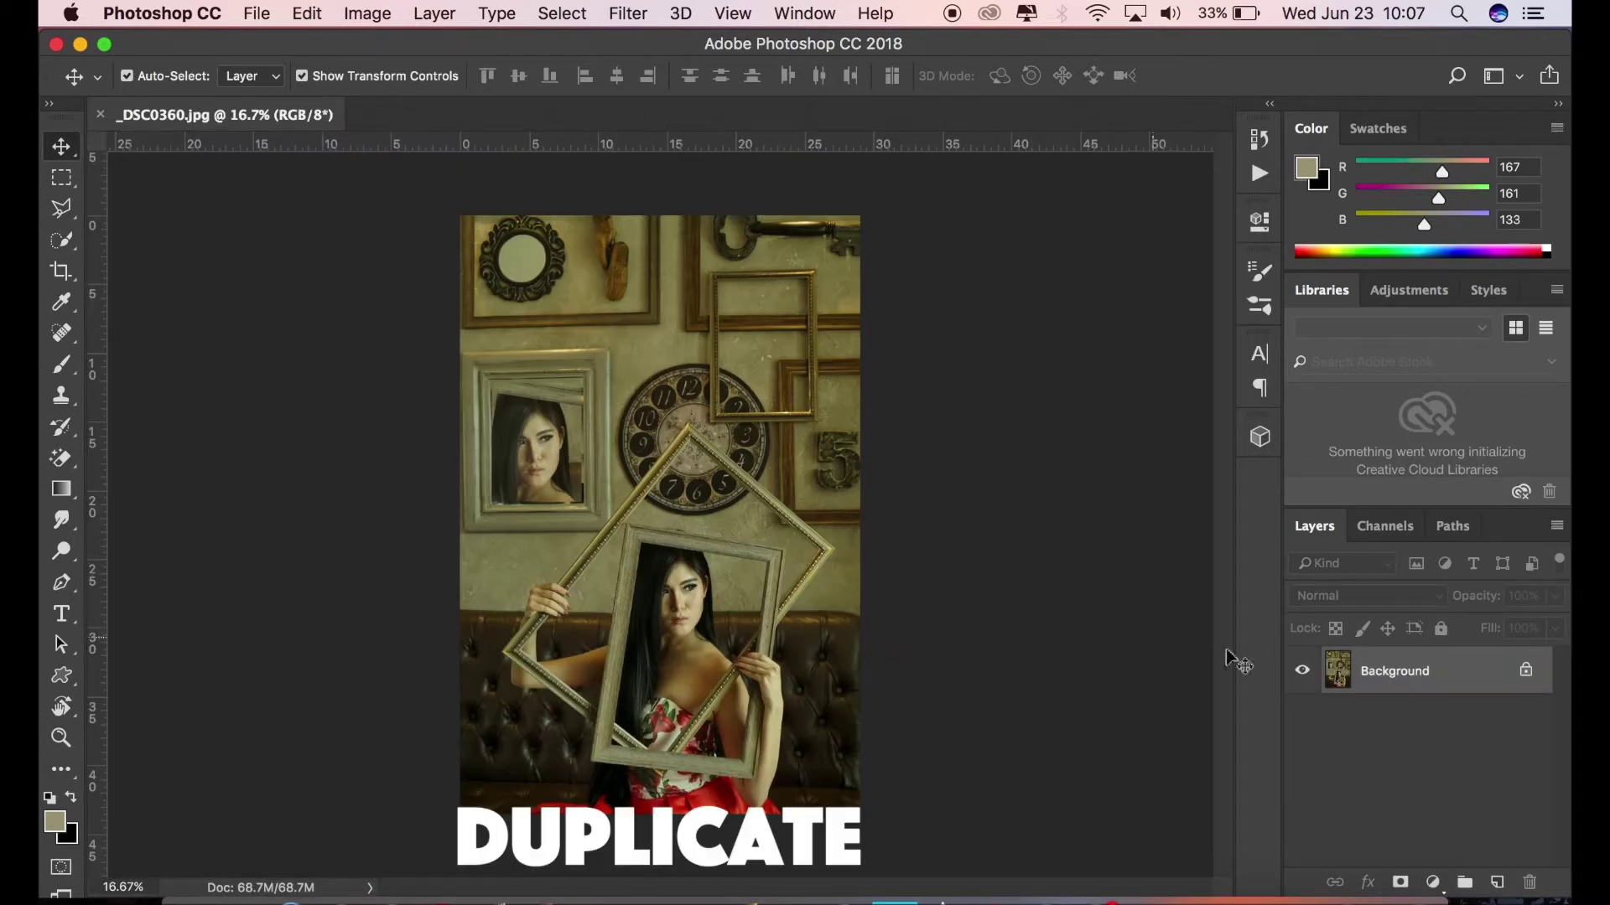
Duplicate the Background layer and launch the Camera Raw Filter on the copy.
left_click_drag(1417, 679, 1498, 880)
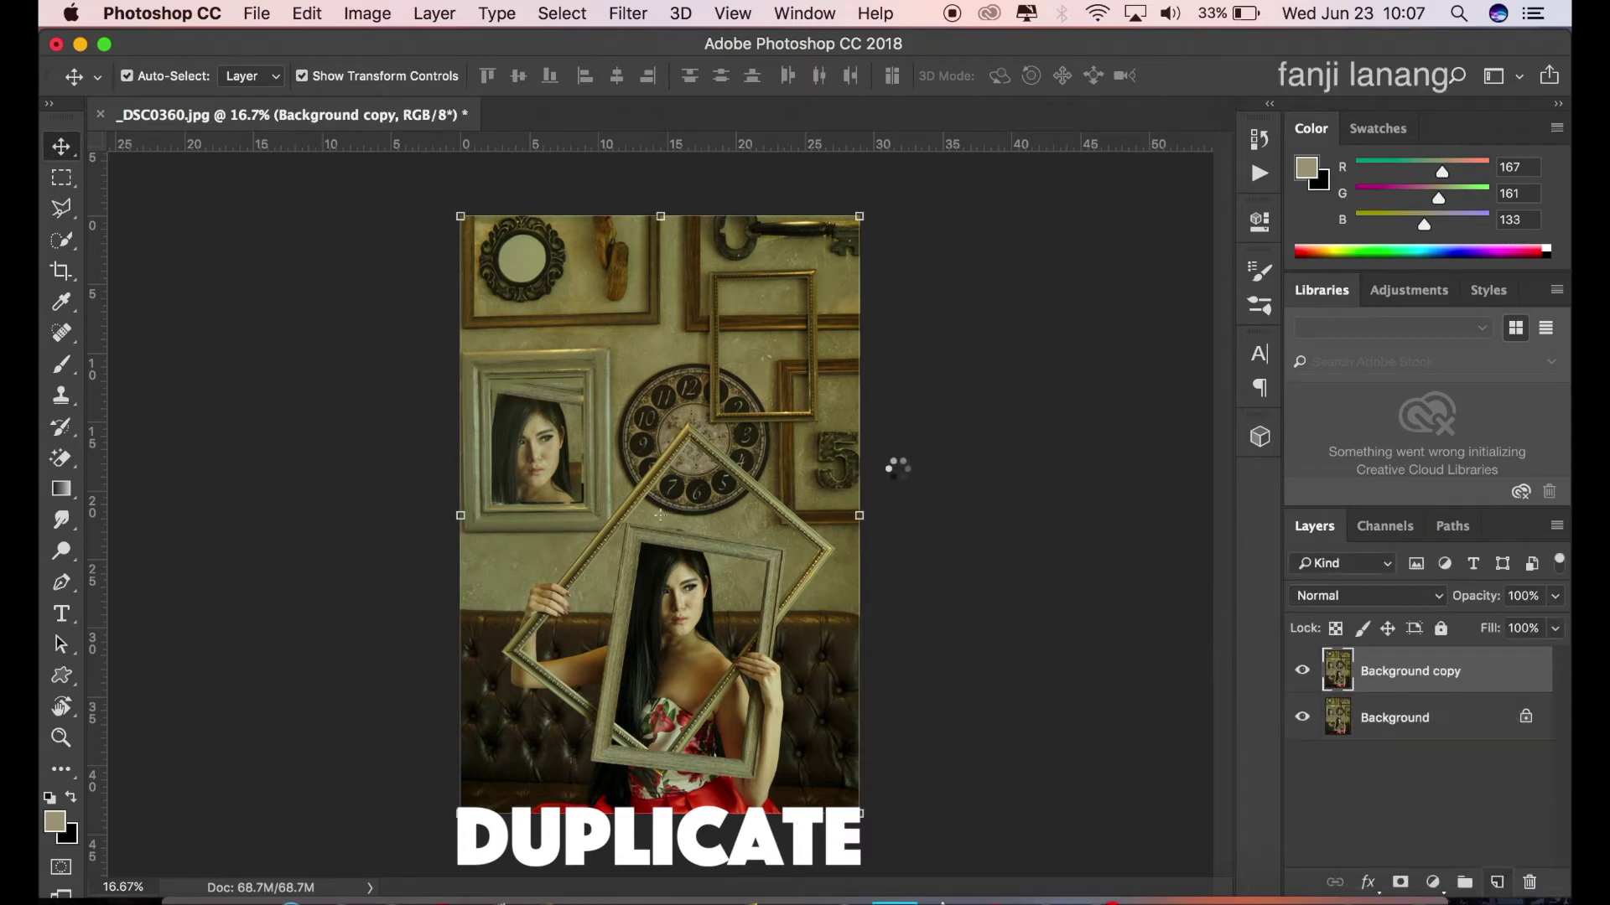
left_click(639, 18)
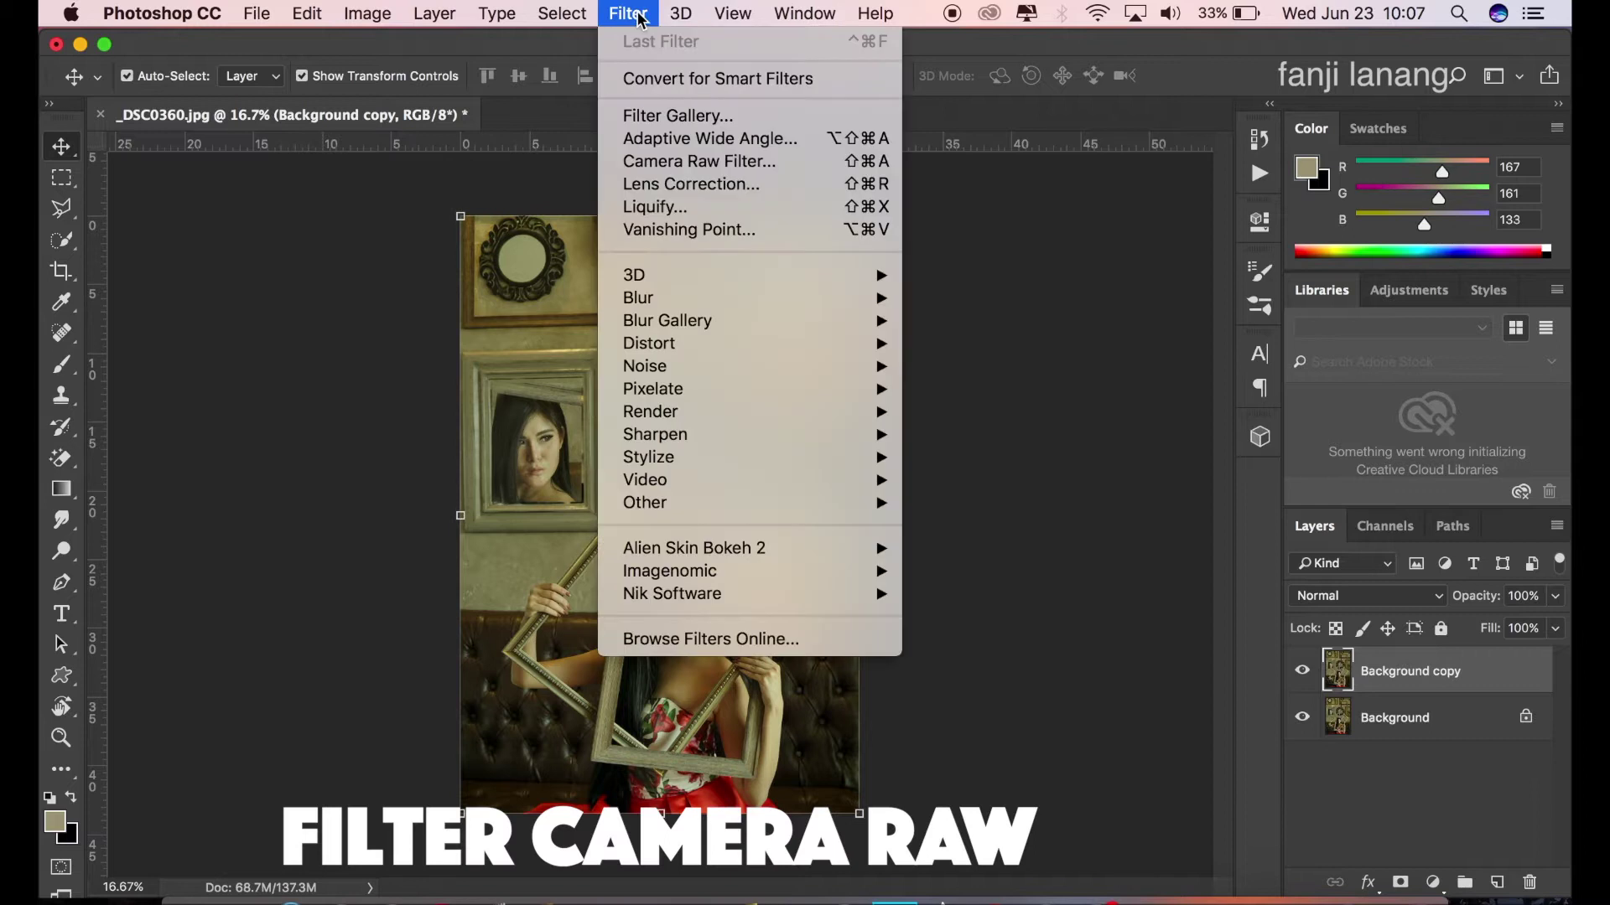
left_click(680, 159)
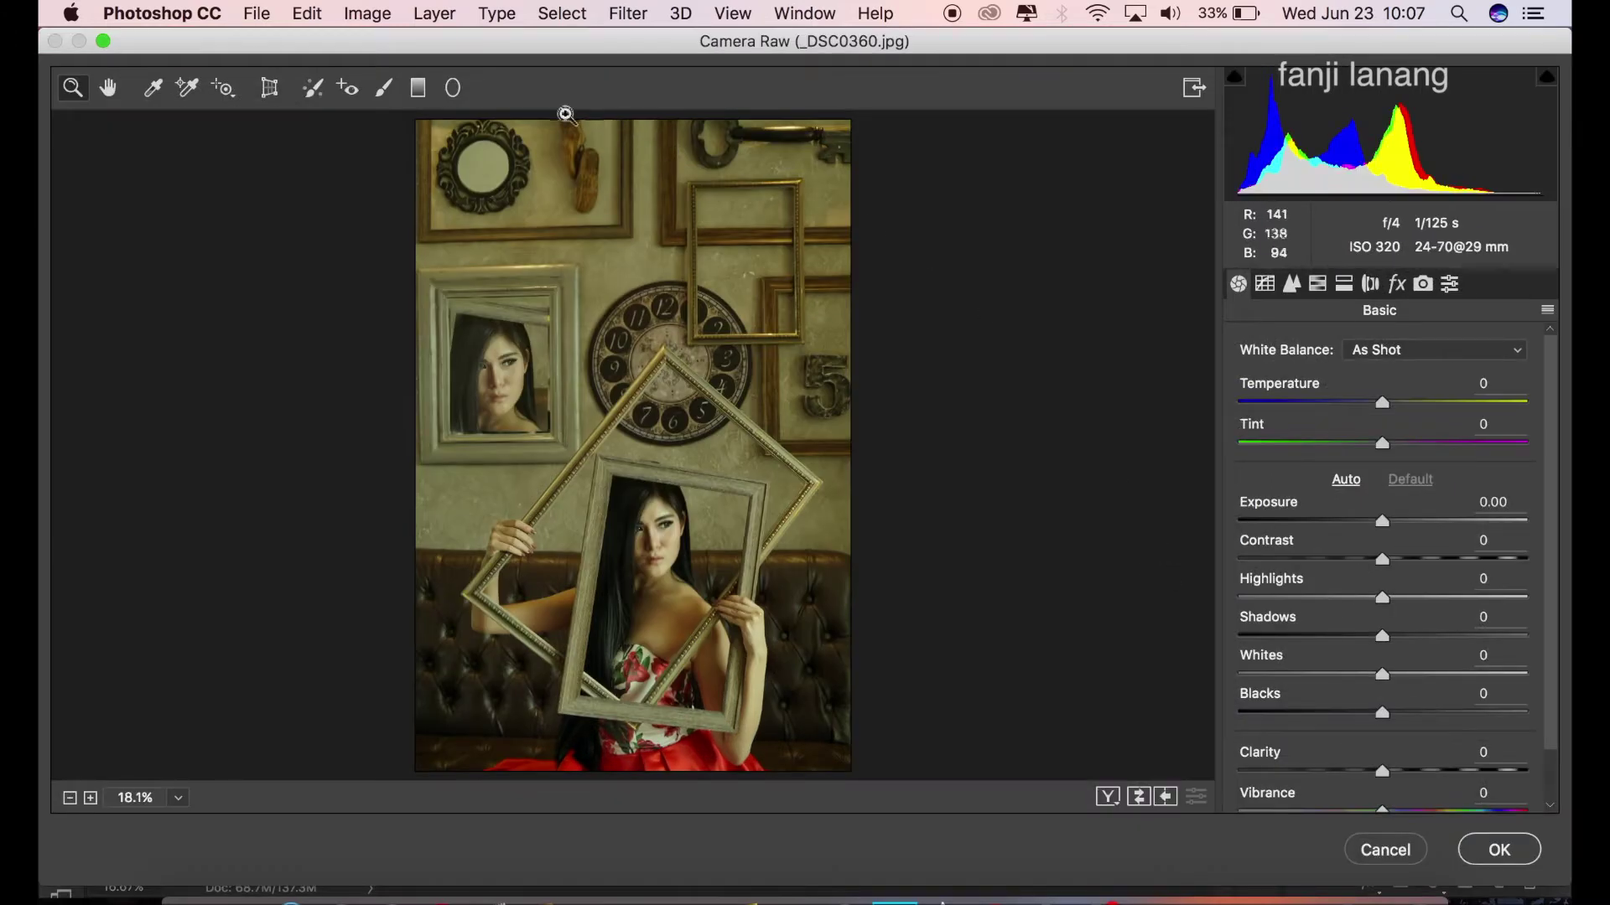
Add two -1.50 exposure graduated filters, one down from the top, one up from bottom-left.
left_click(417, 89)
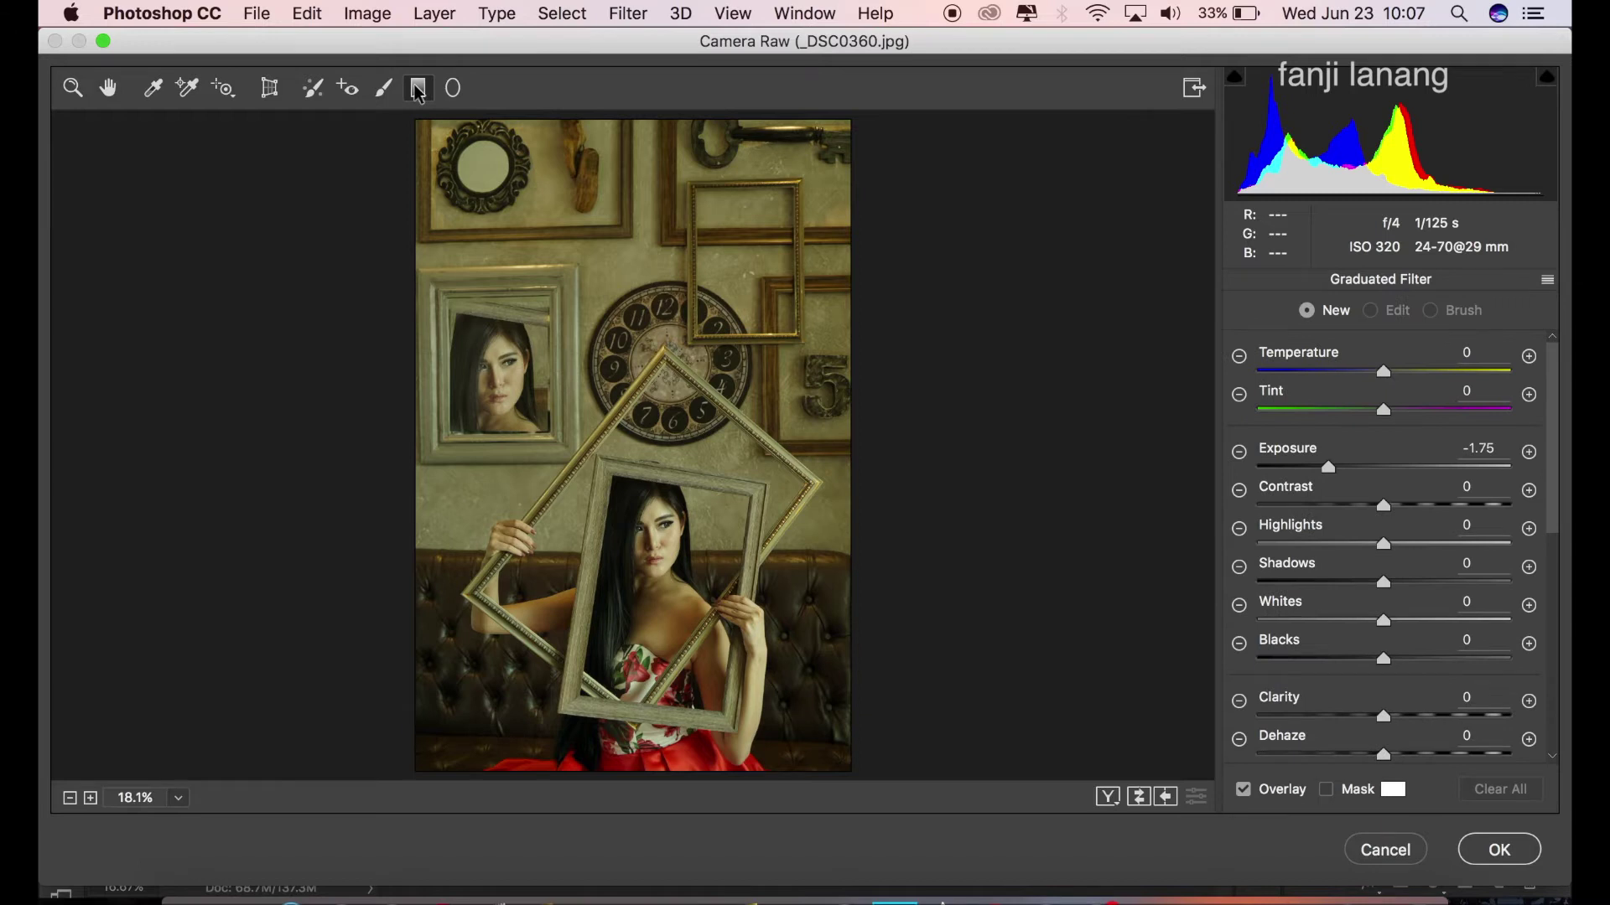
left_click(1529, 452)
left_click(1241, 453)
scroll(1557, 465, "down", 5)
scroll(1555, 545, "up", 3)
scroll(1555, 545, "up", 2)
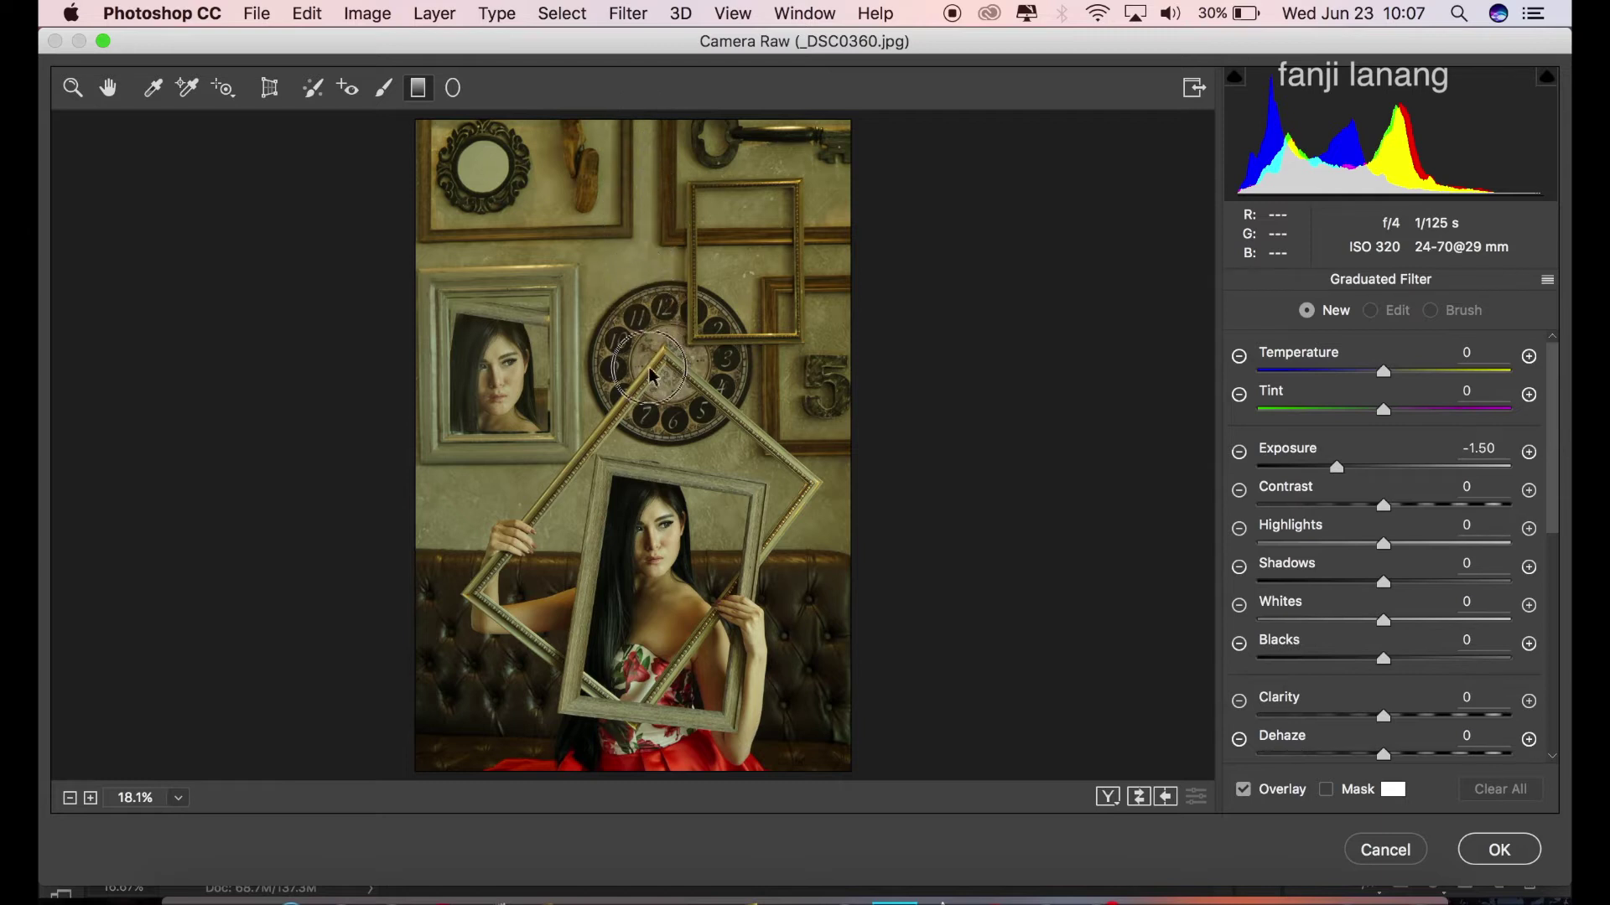
mouse_move(658, 114)
left_mouse_down()
mouse_move(635, 528)
mouse_move(659, 499)
left_mouse_up()
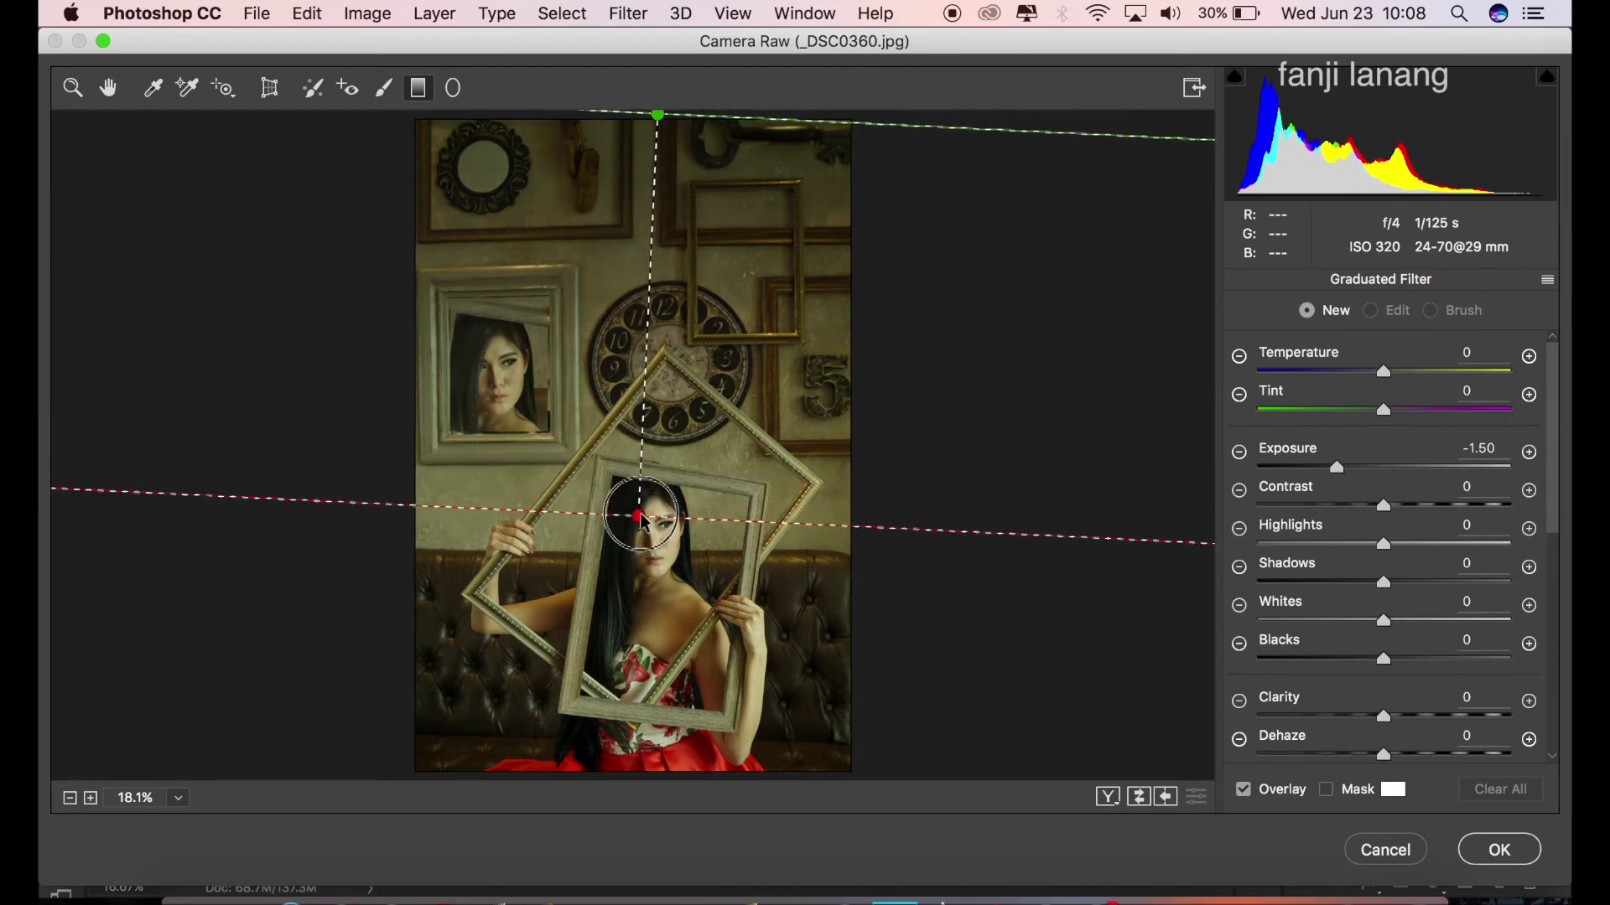
left_click_drag(660, 500, 665, 516)
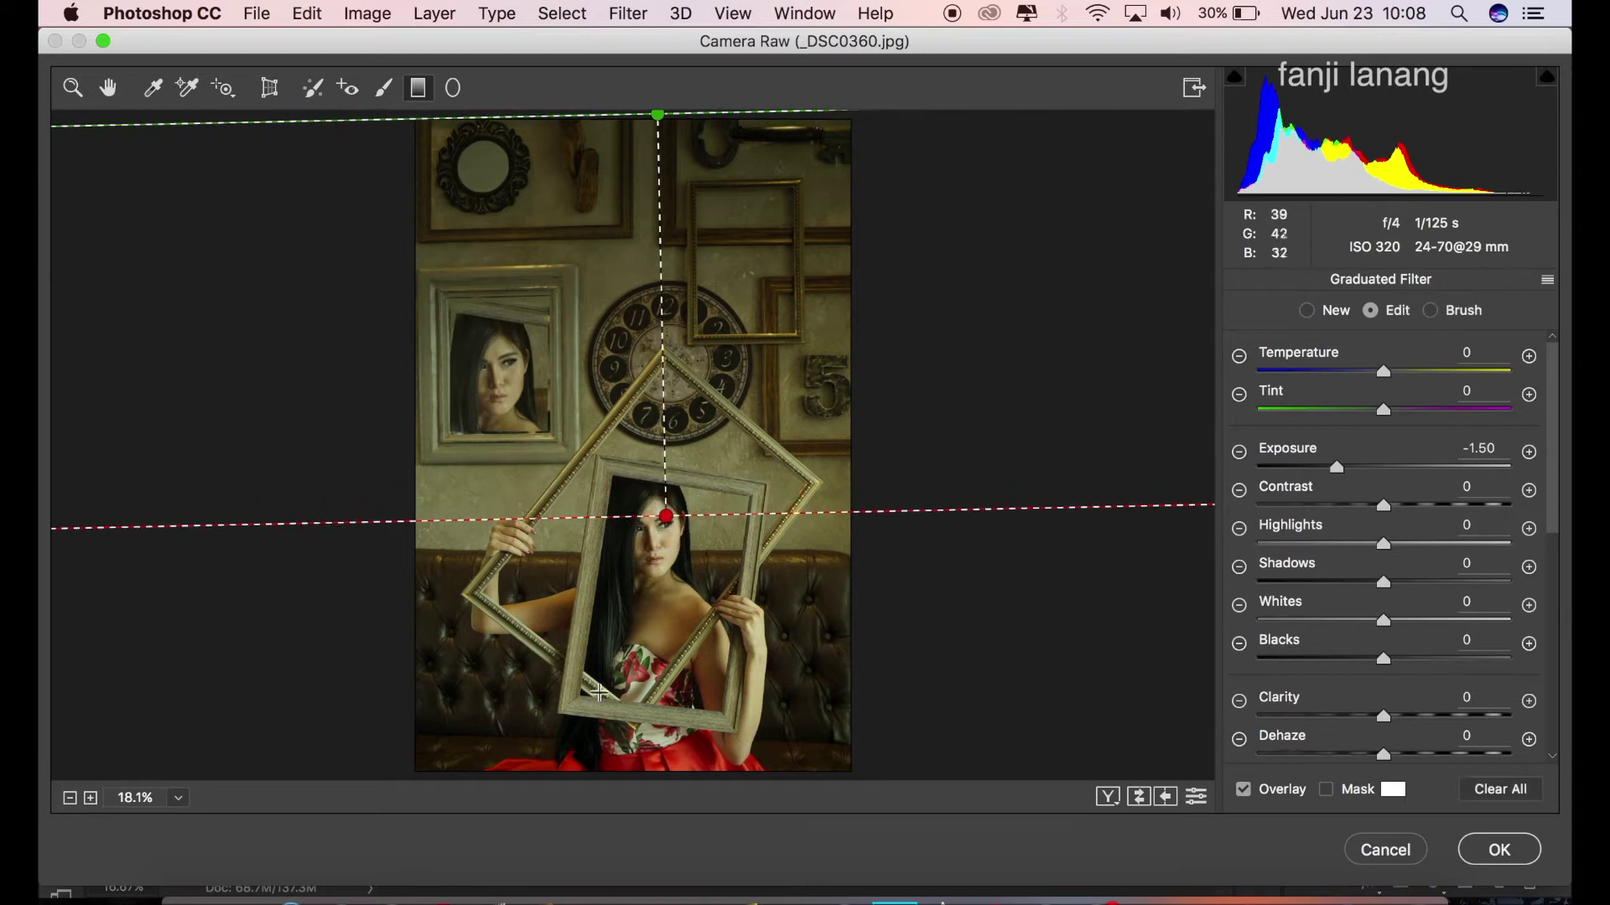
left_click_drag(555, 775, 611, 662)
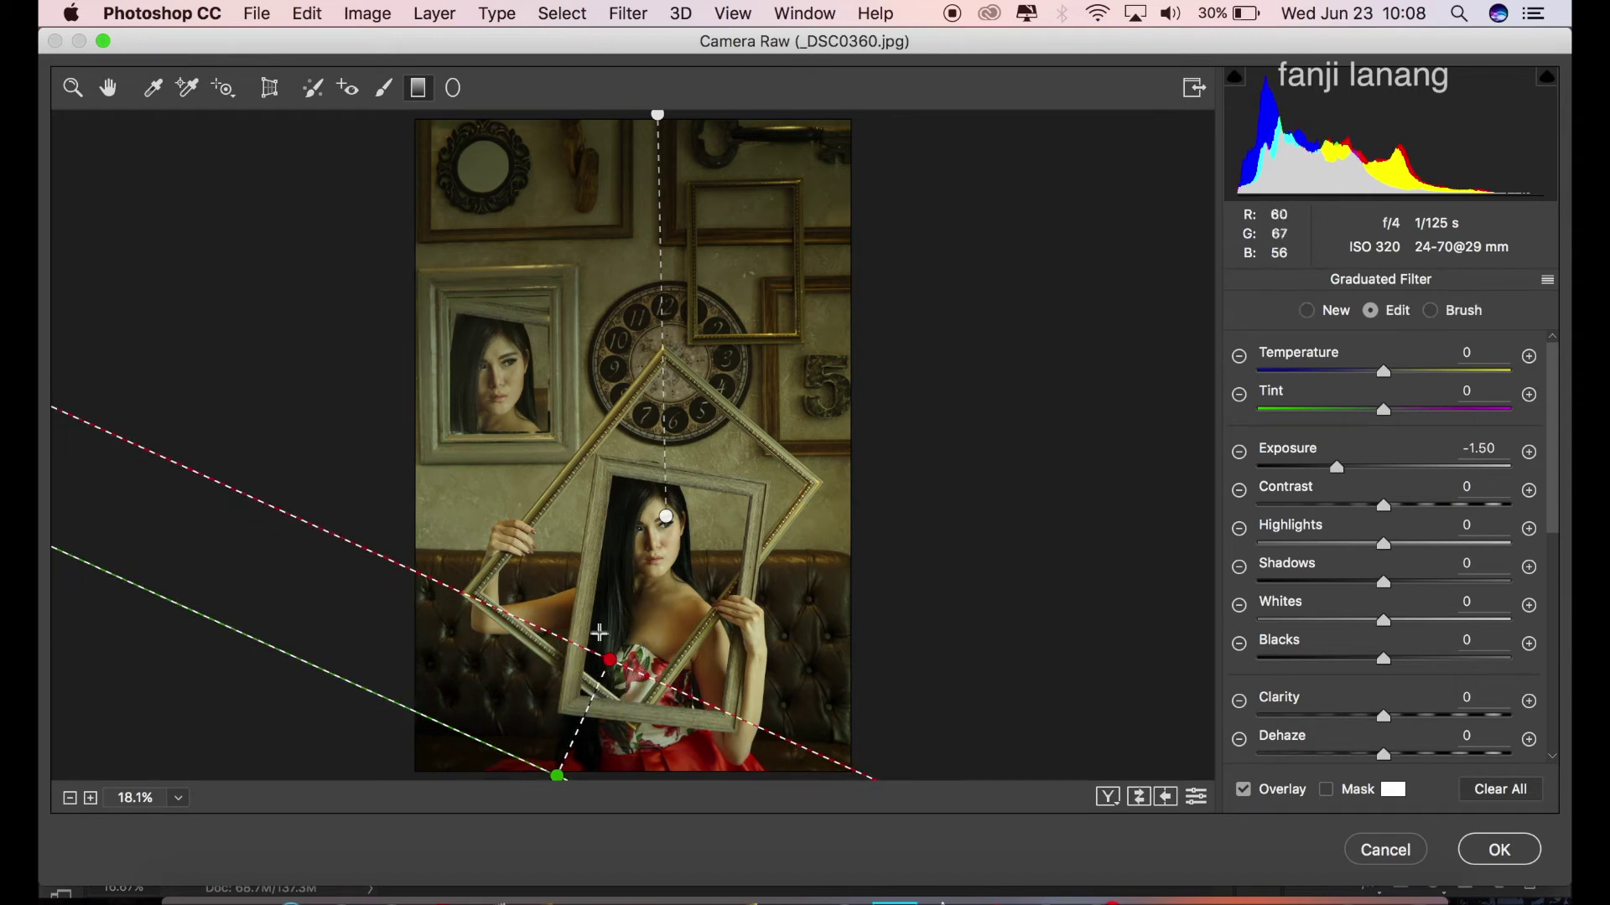
left_click(112, 89)
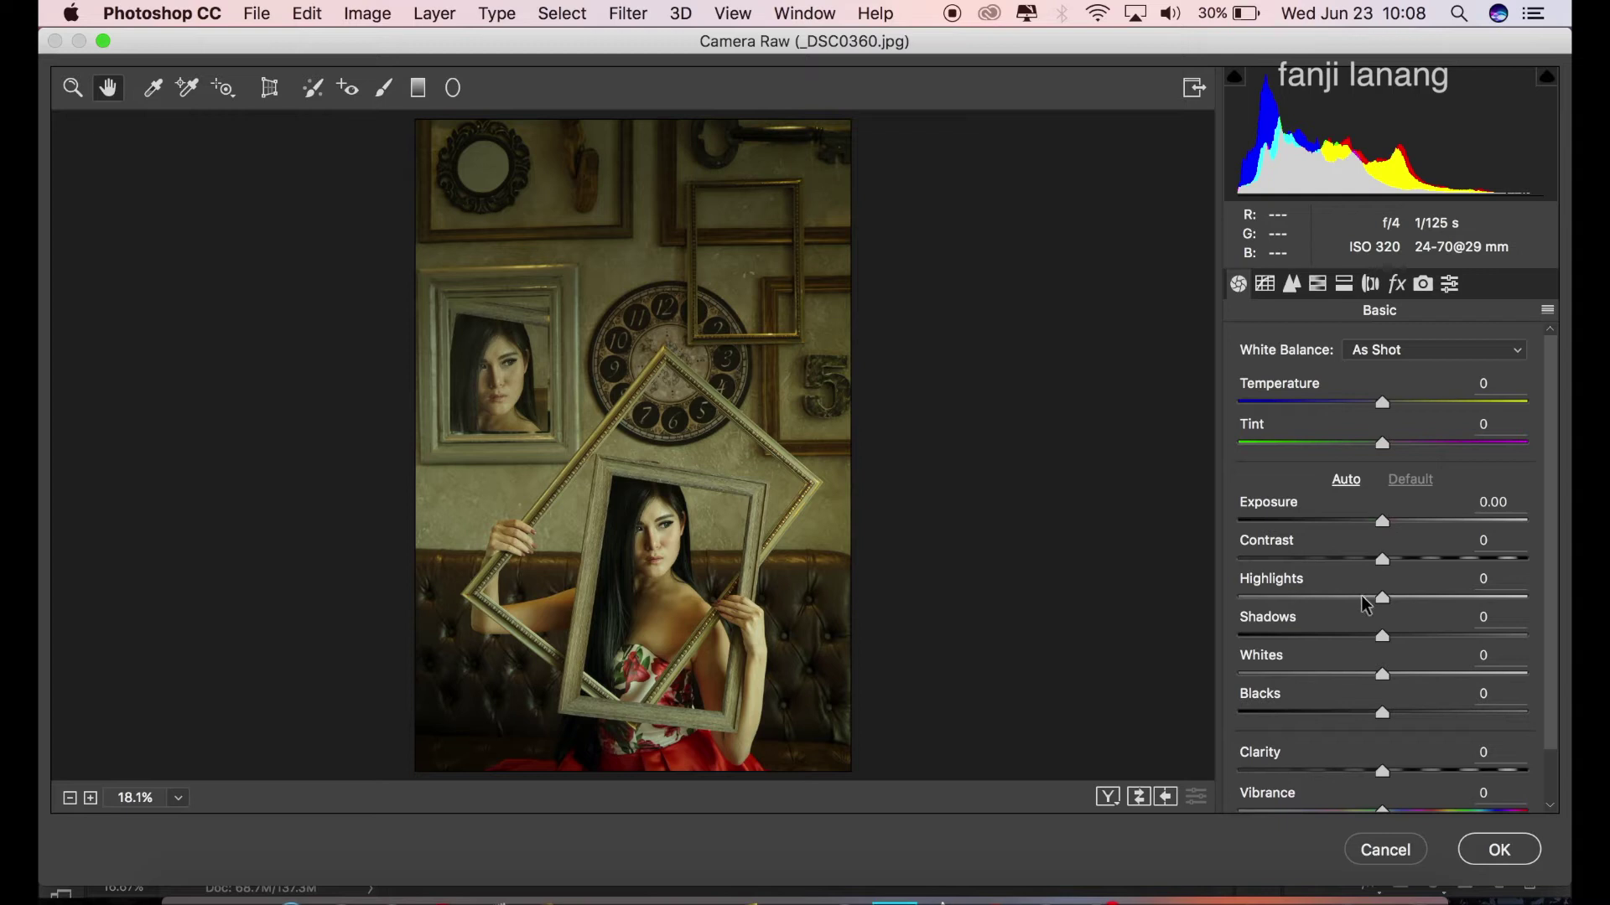
In the Basic panel, set Highlights -100, Shadows +100 and Vibrance +10.
left_click_drag(1364, 598, 1189, 603)
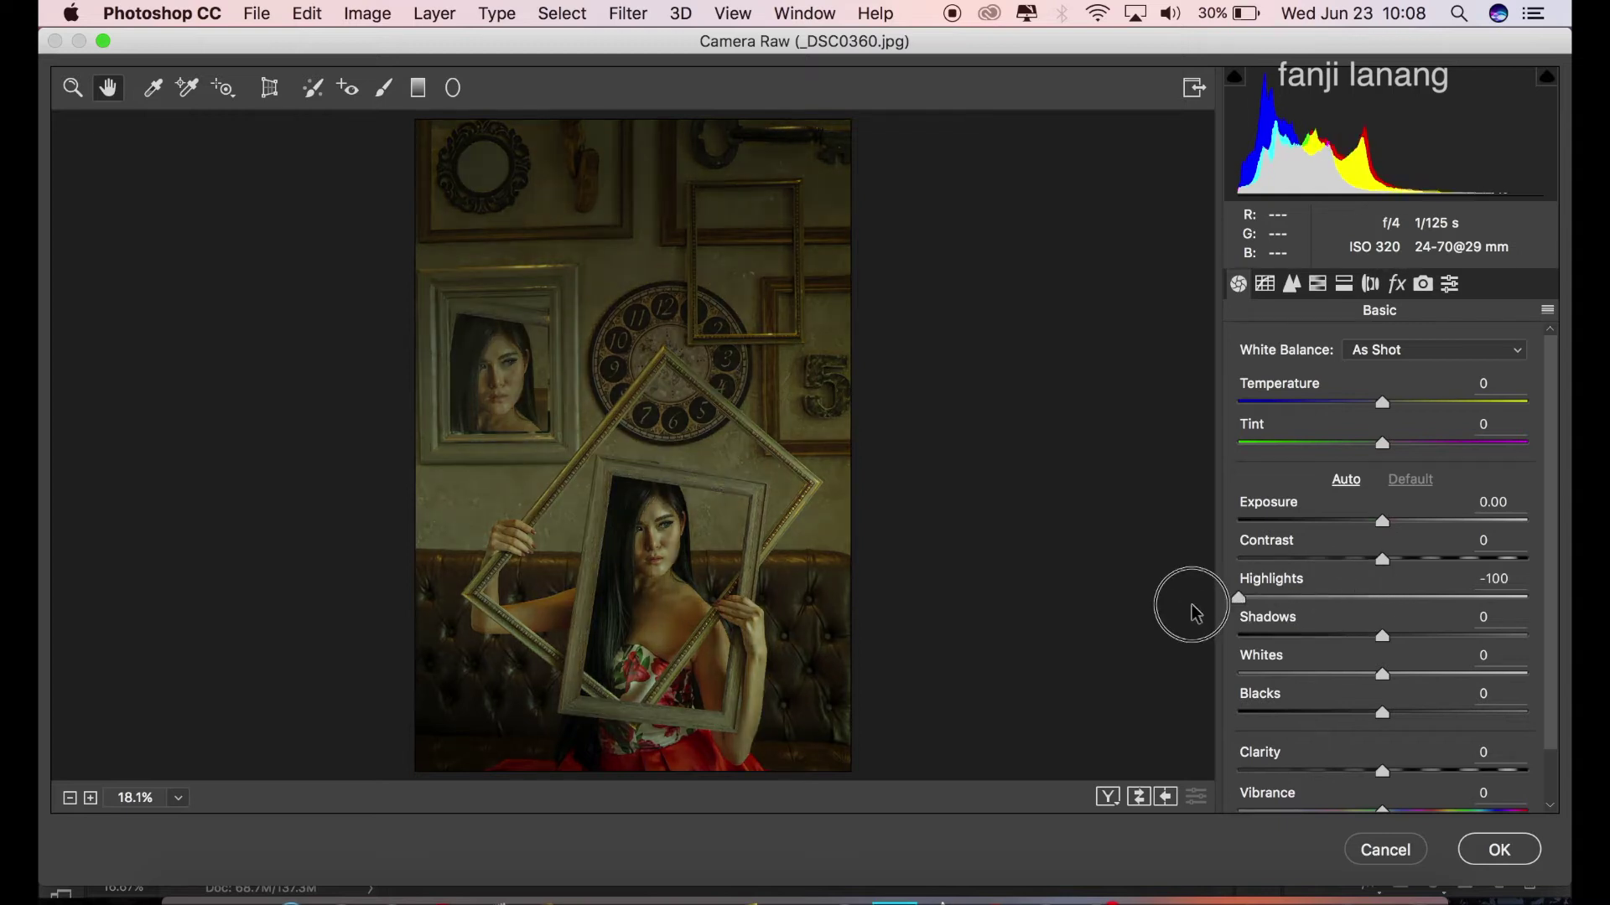
left_click_drag(1384, 637, 1566, 654)
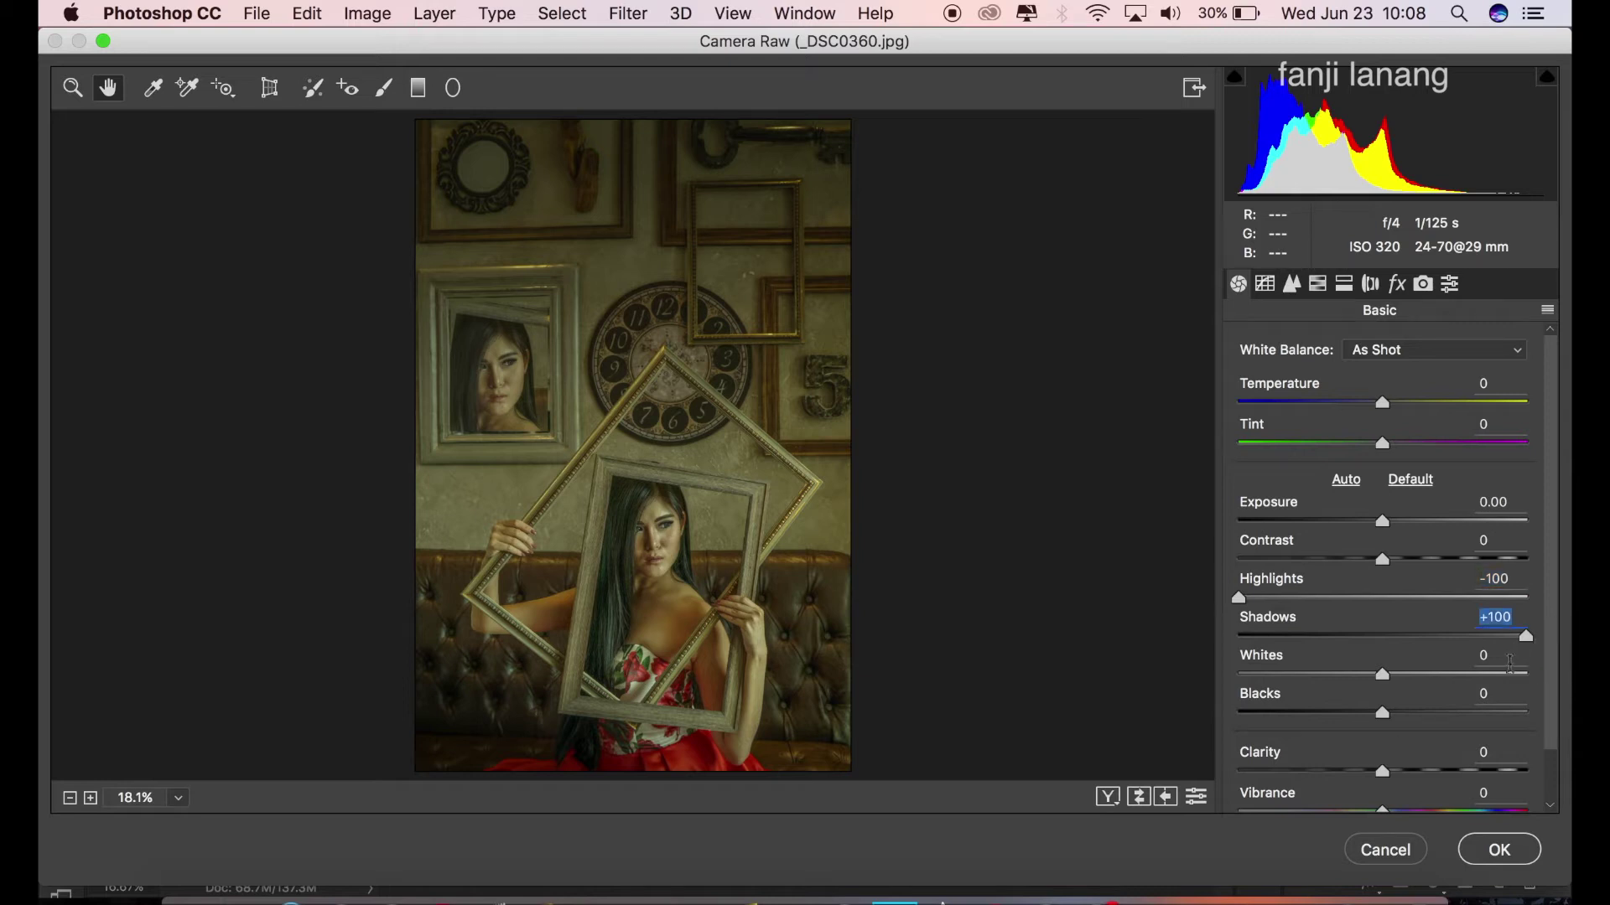
scroll(1541, 671, "down", 2)
left_click(1391, 752)
left_click_drag(1391, 747, 1400, 768)
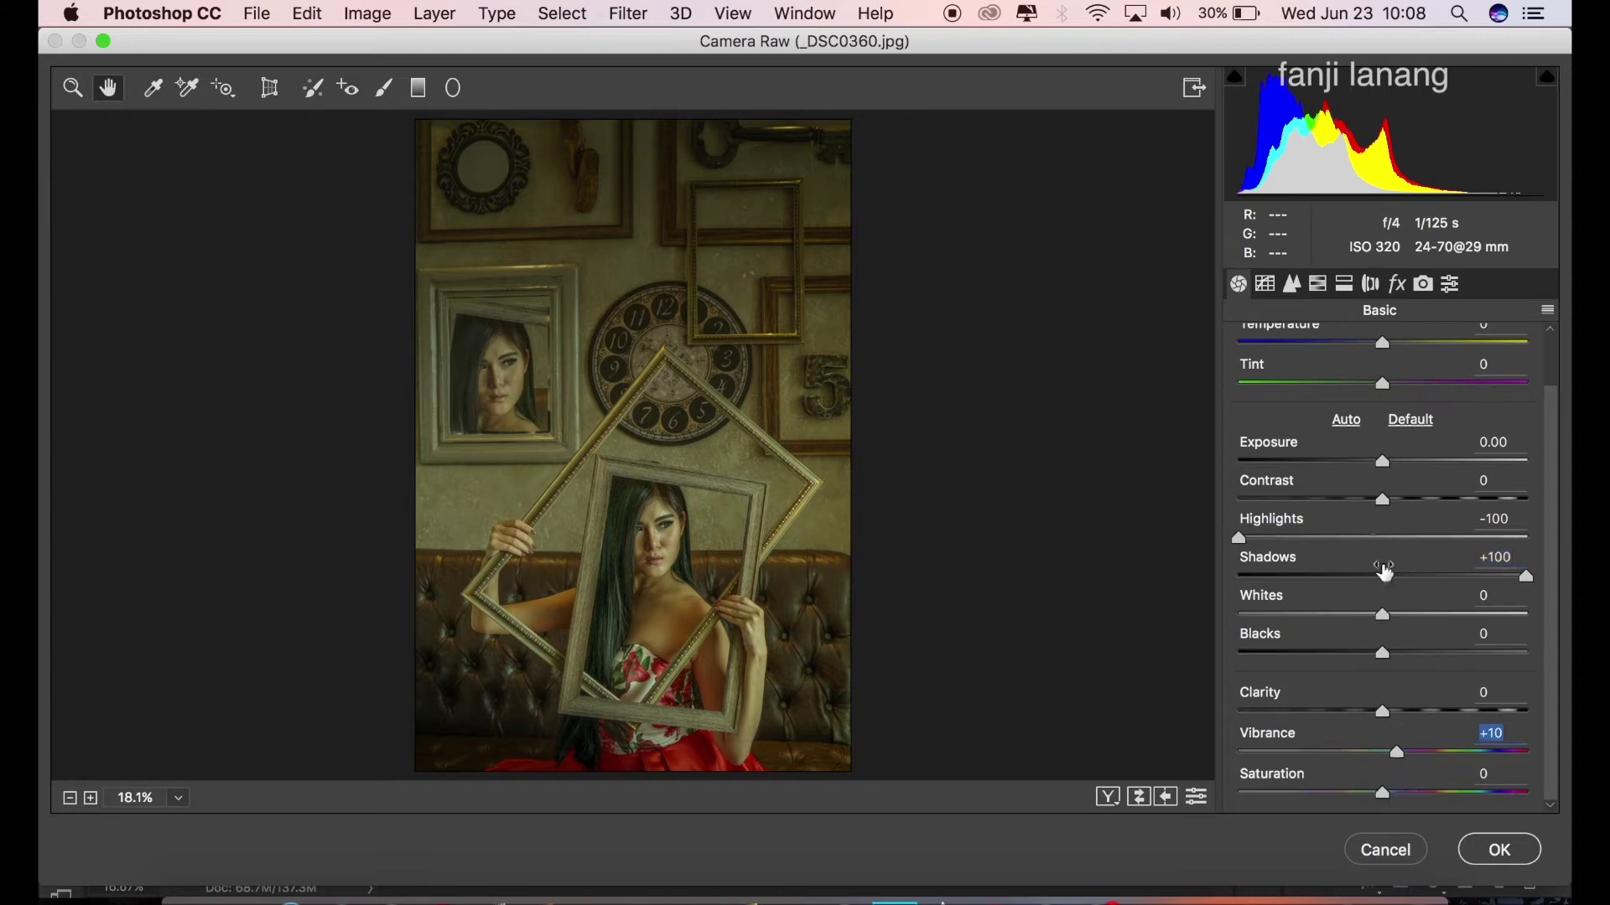
left_click(1263, 285)
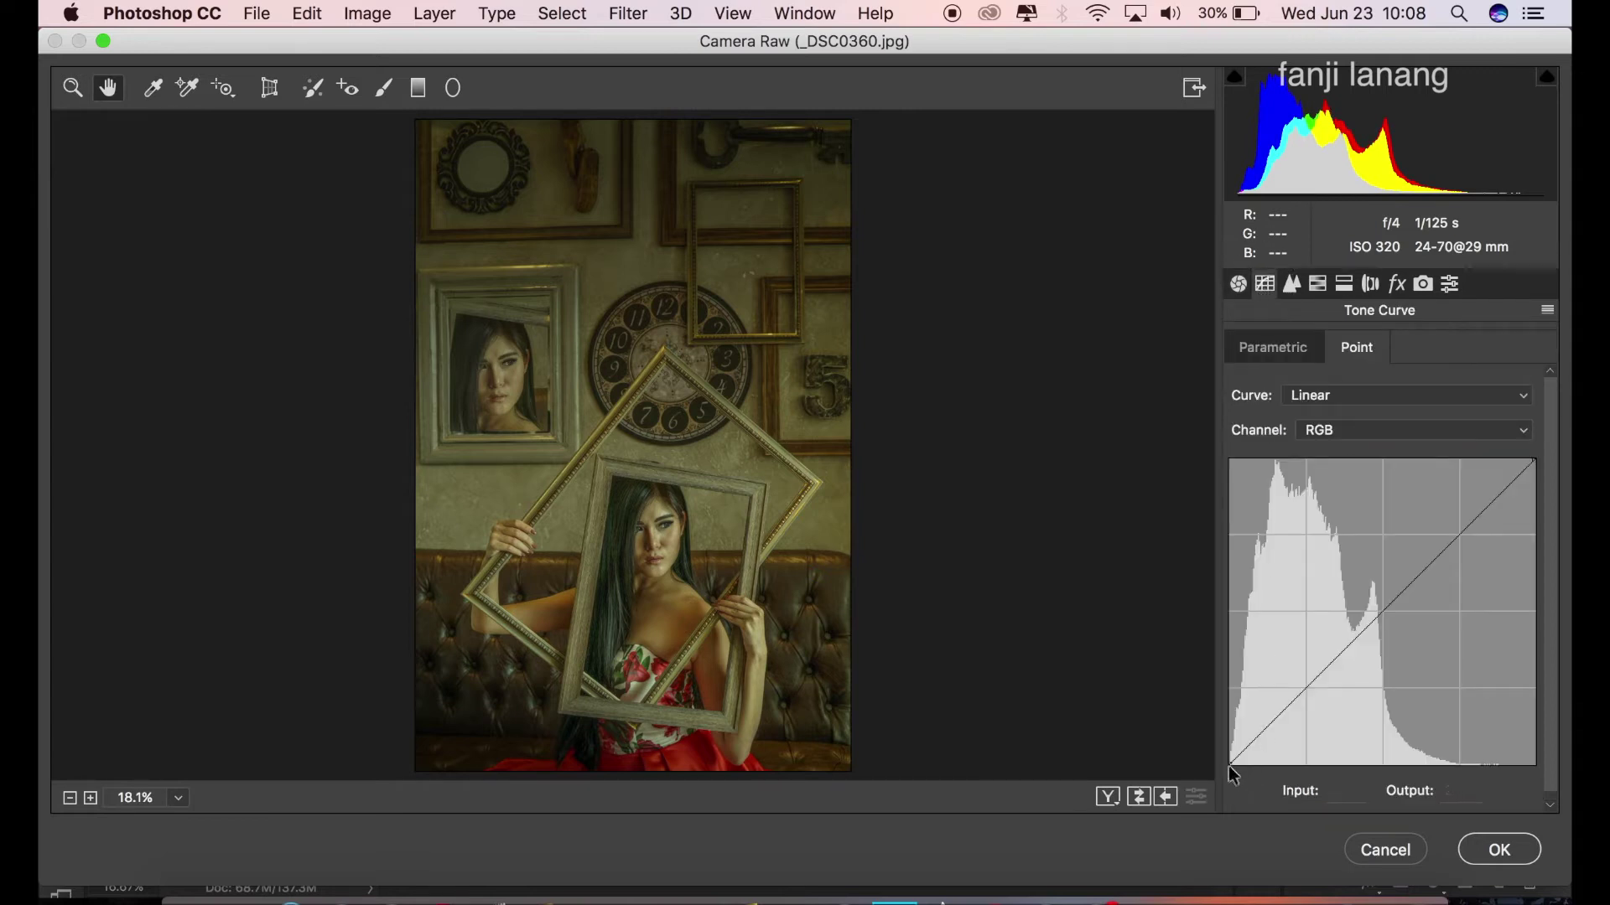
Lift the RGB curve's black point and midtones, and raise the Blue curve from 129 to 145.
mouse_move(1230, 766)
left_mouse_down()
mouse_move(1220, 740)
mouse_move(1278, 714)
left_mouse_up()
left_click_drag(1363, 654, 1382, 614)
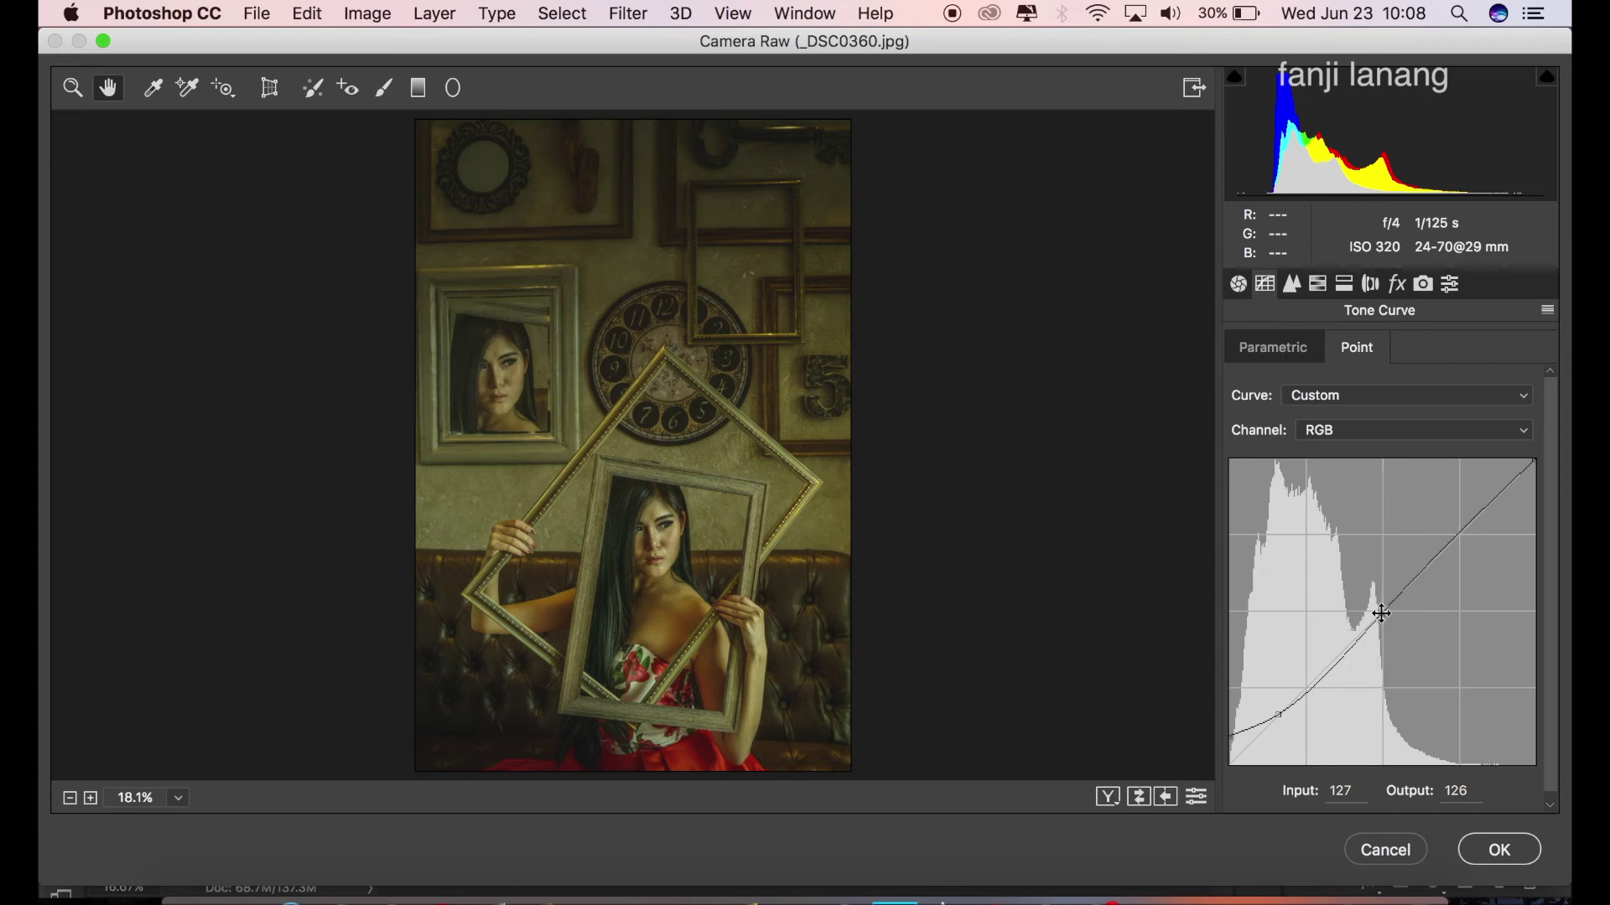
left_click(1367, 437)
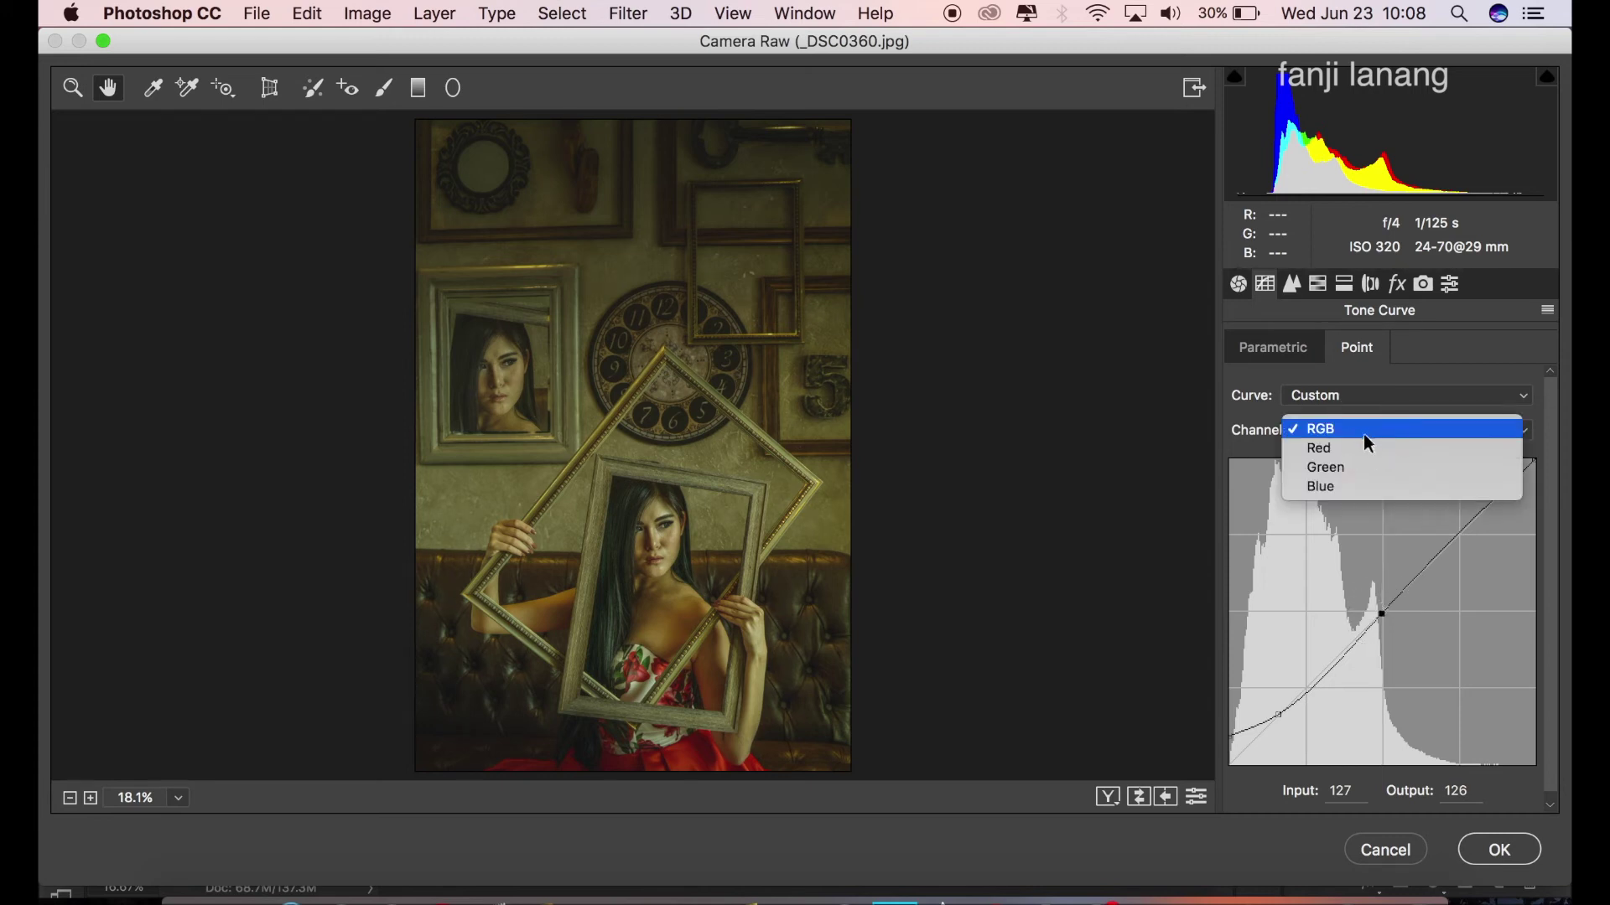
left_click(1351, 478)
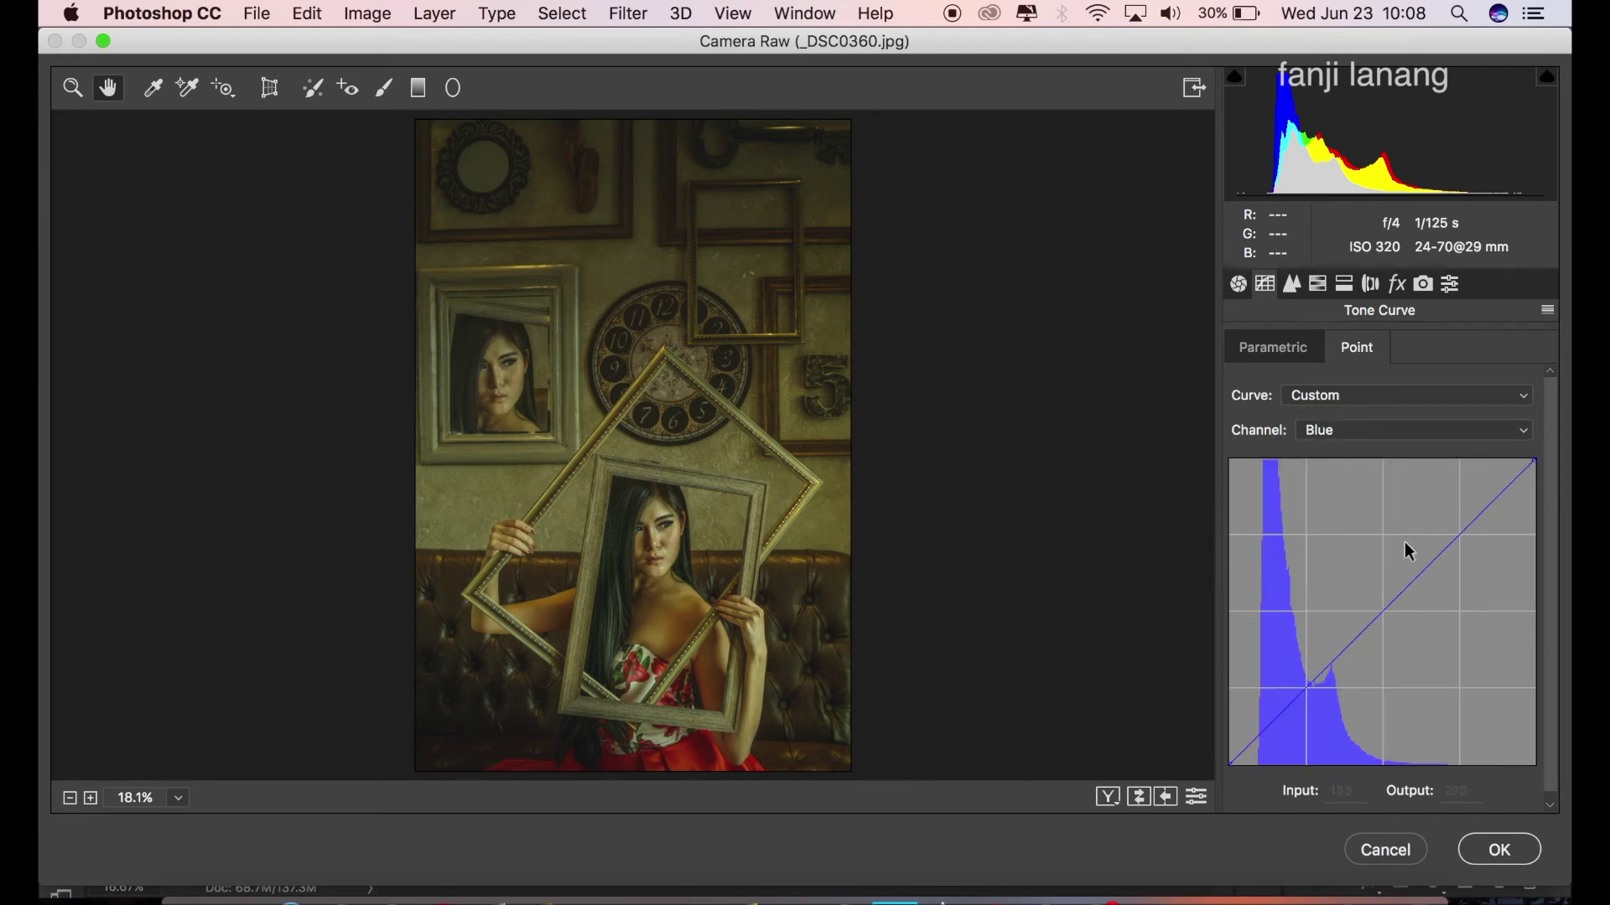
left_click(1385, 594)
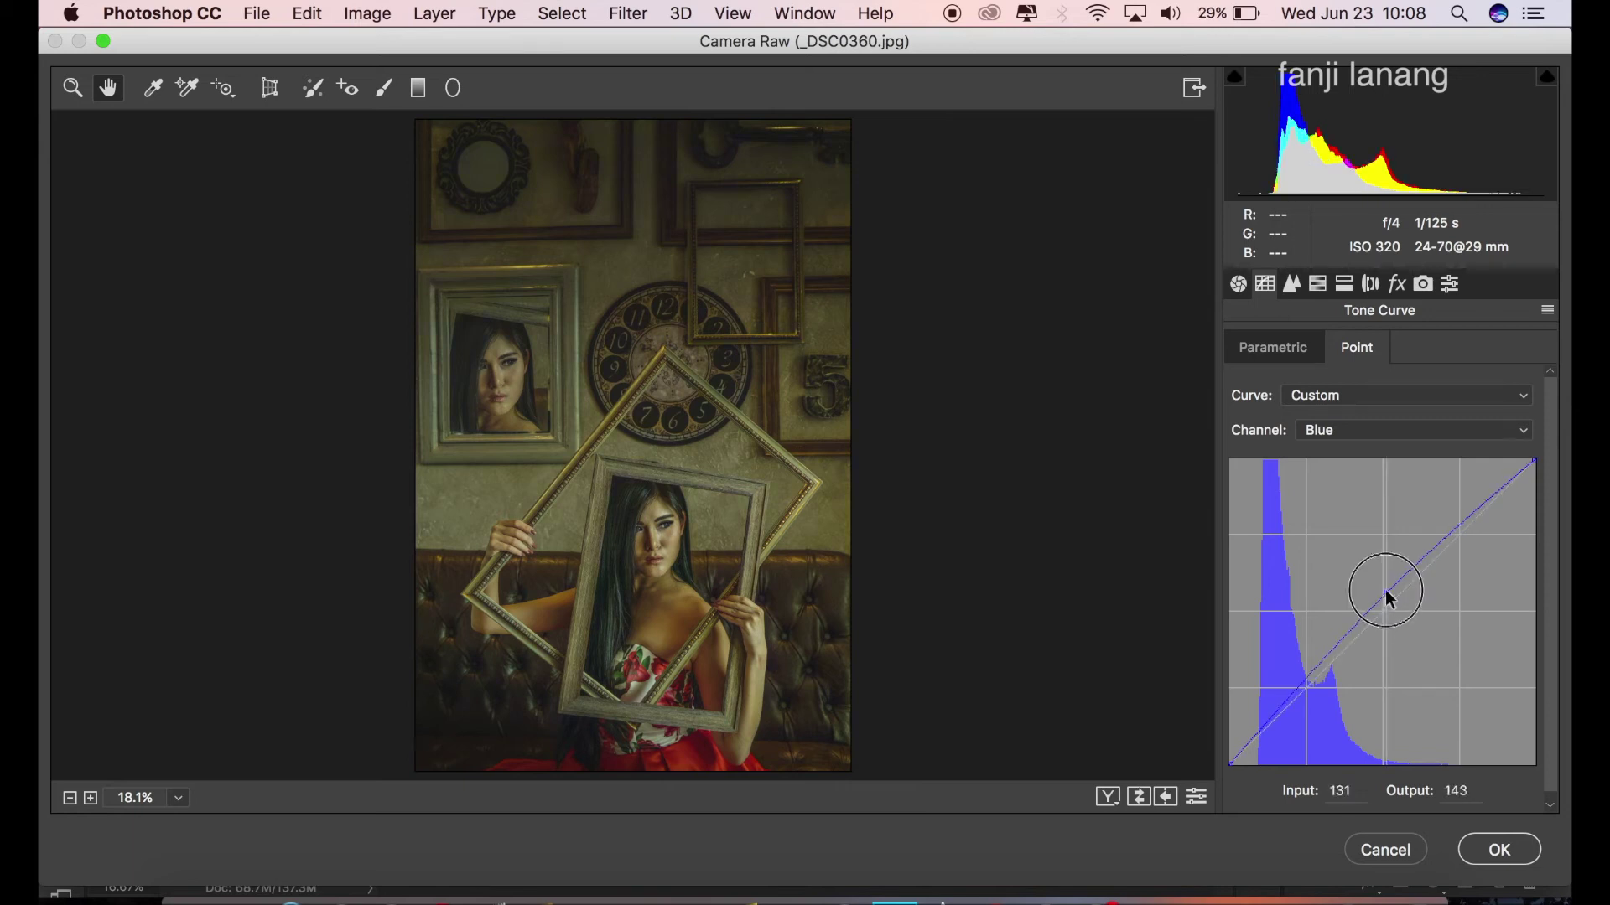
left_click_drag(1387, 596, 1385, 593)
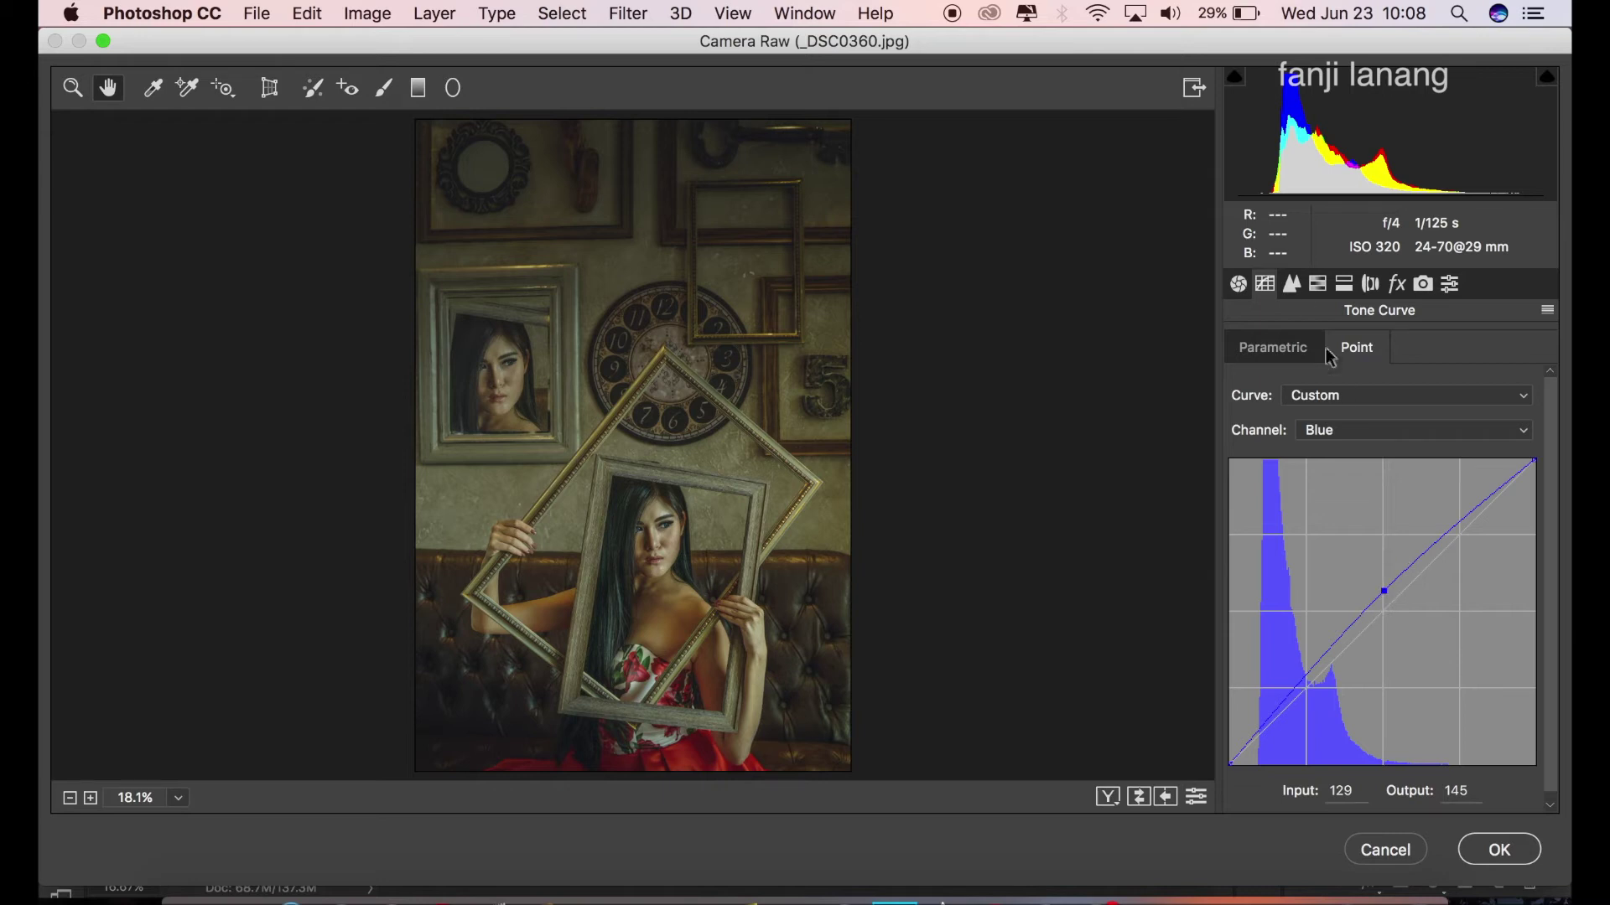
left_click(1293, 285)
Set the HSL hues to Yellows -12 and Greens -2.
left_click(1316, 285)
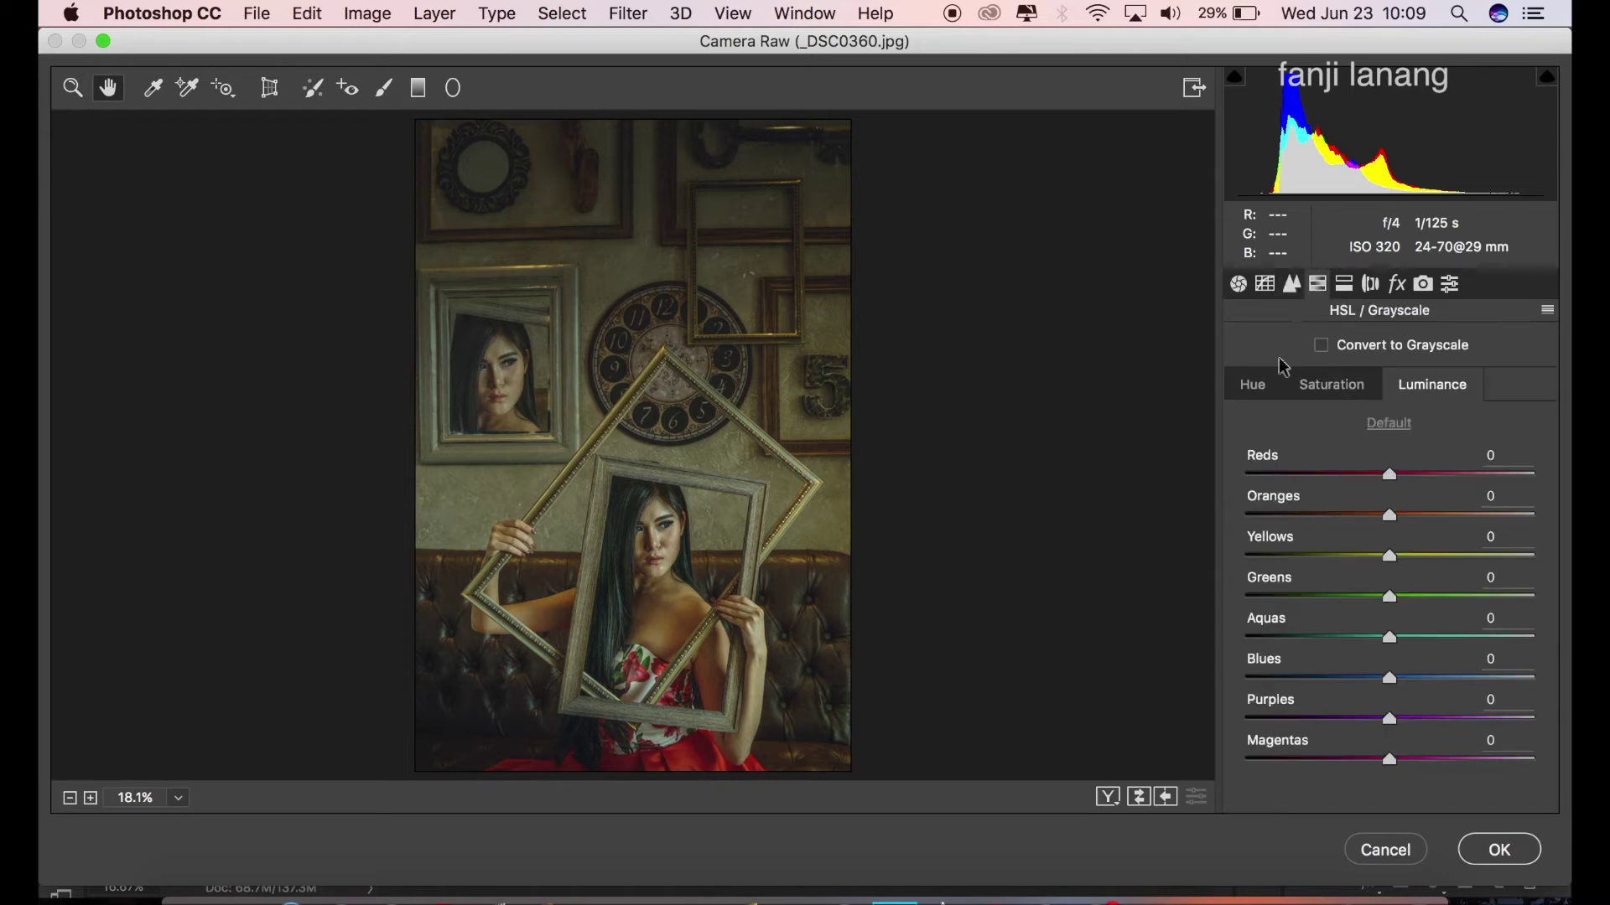
left_click(1258, 384)
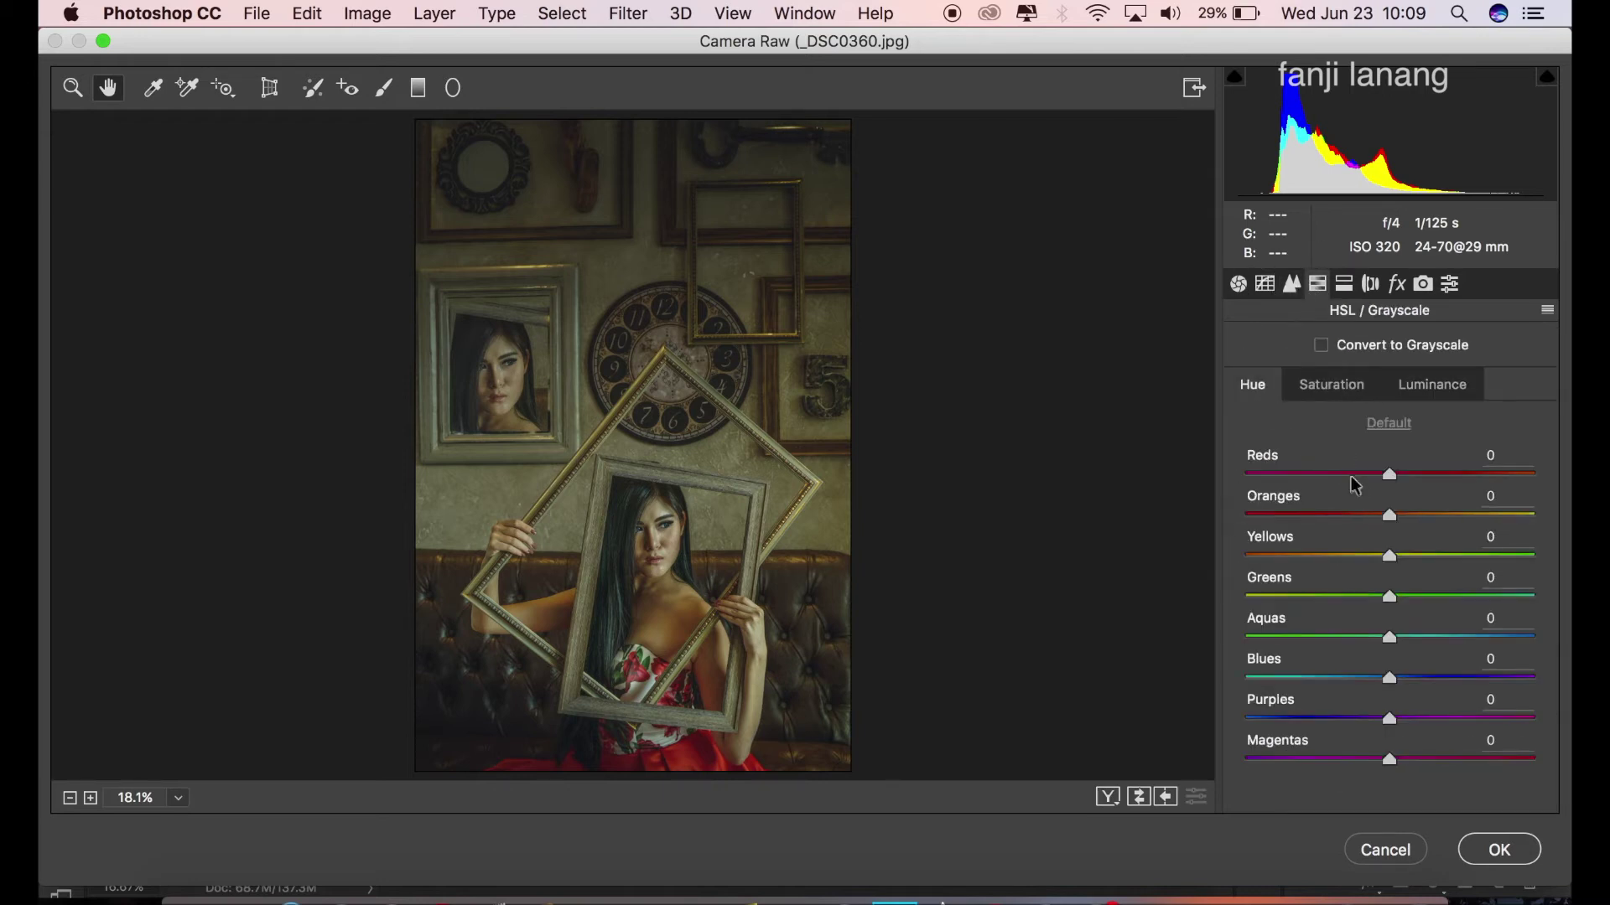
left_click(1372, 553)
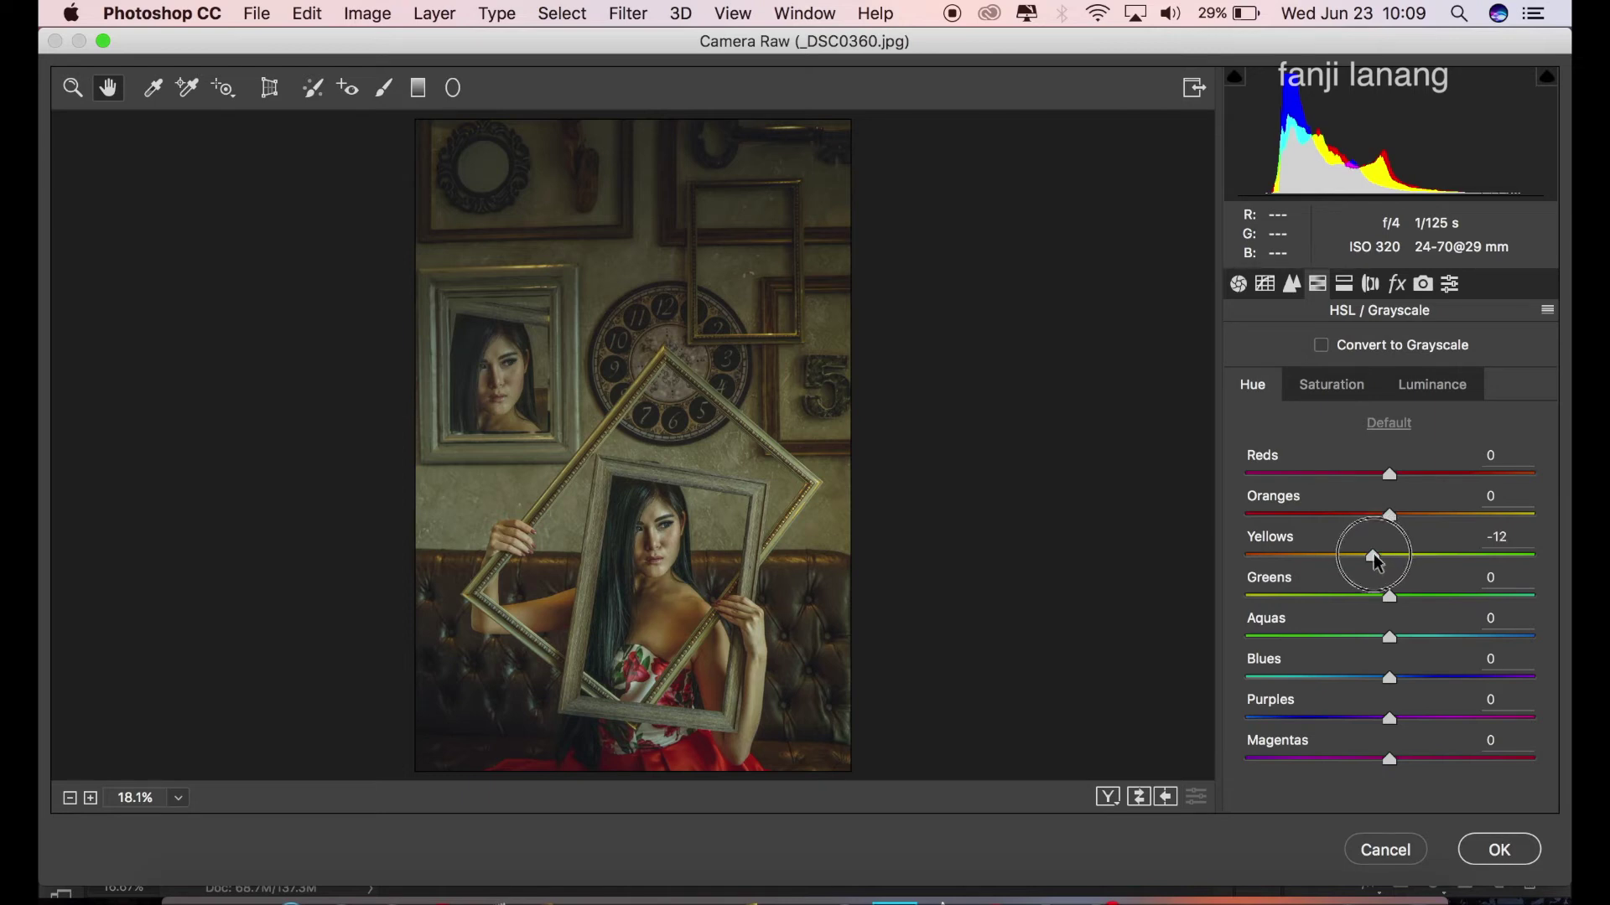
left_click_drag(1374, 559, 1378, 564)
left_click(1387, 597)
left_click_drag(1382, 599, 1380, 602)
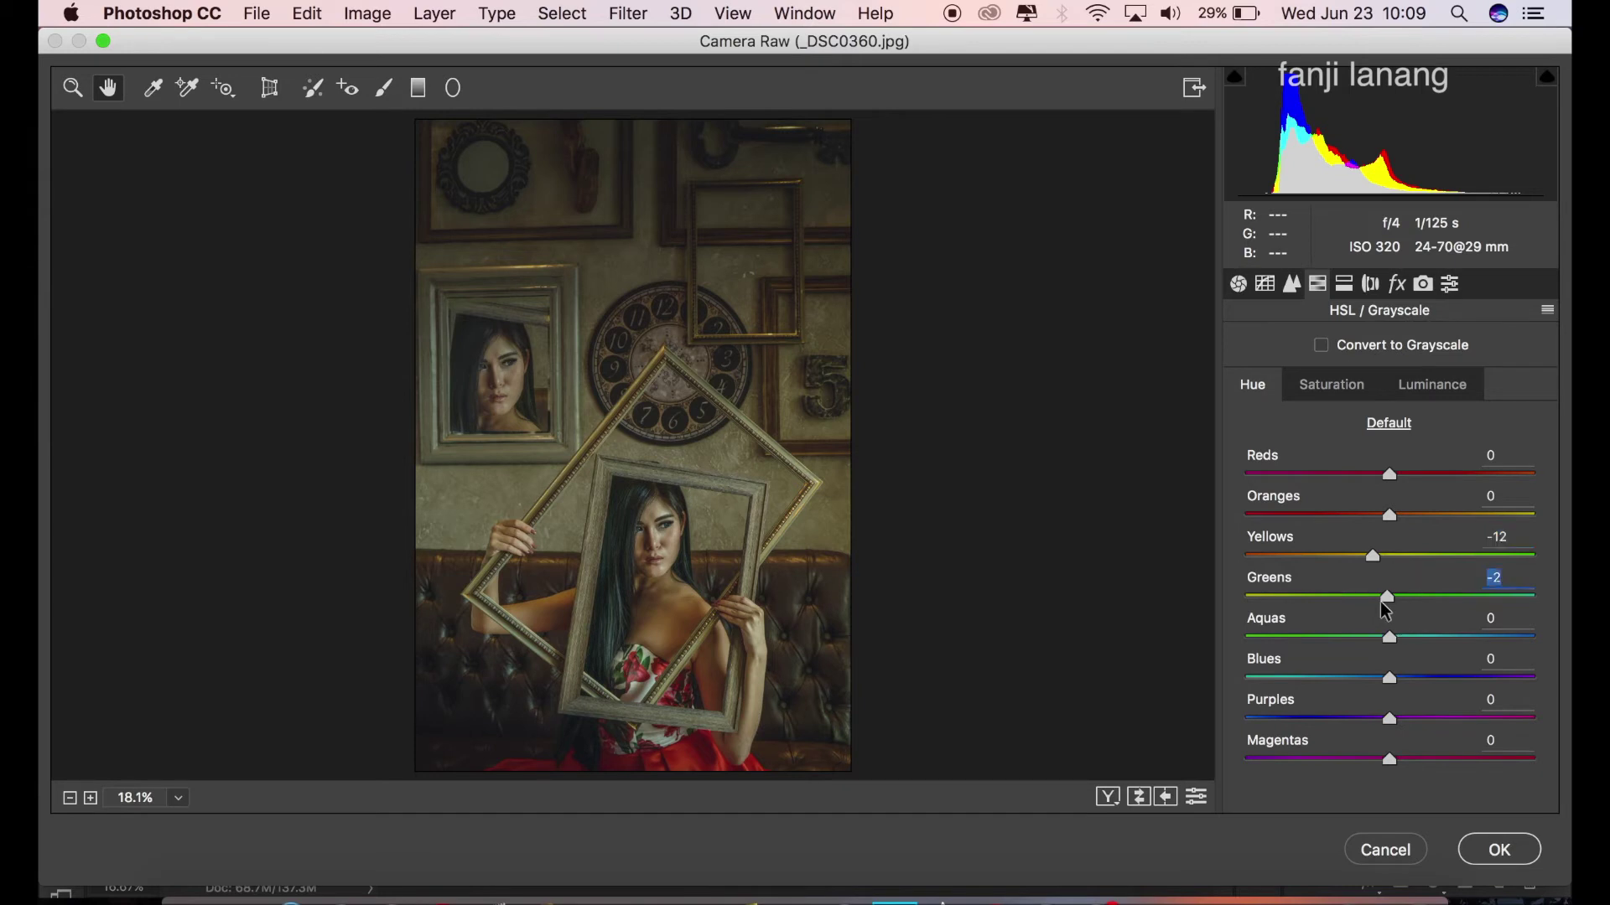
Darken the Yellows luminance in the HSL Luminance panel.
left_click(1333, 390)
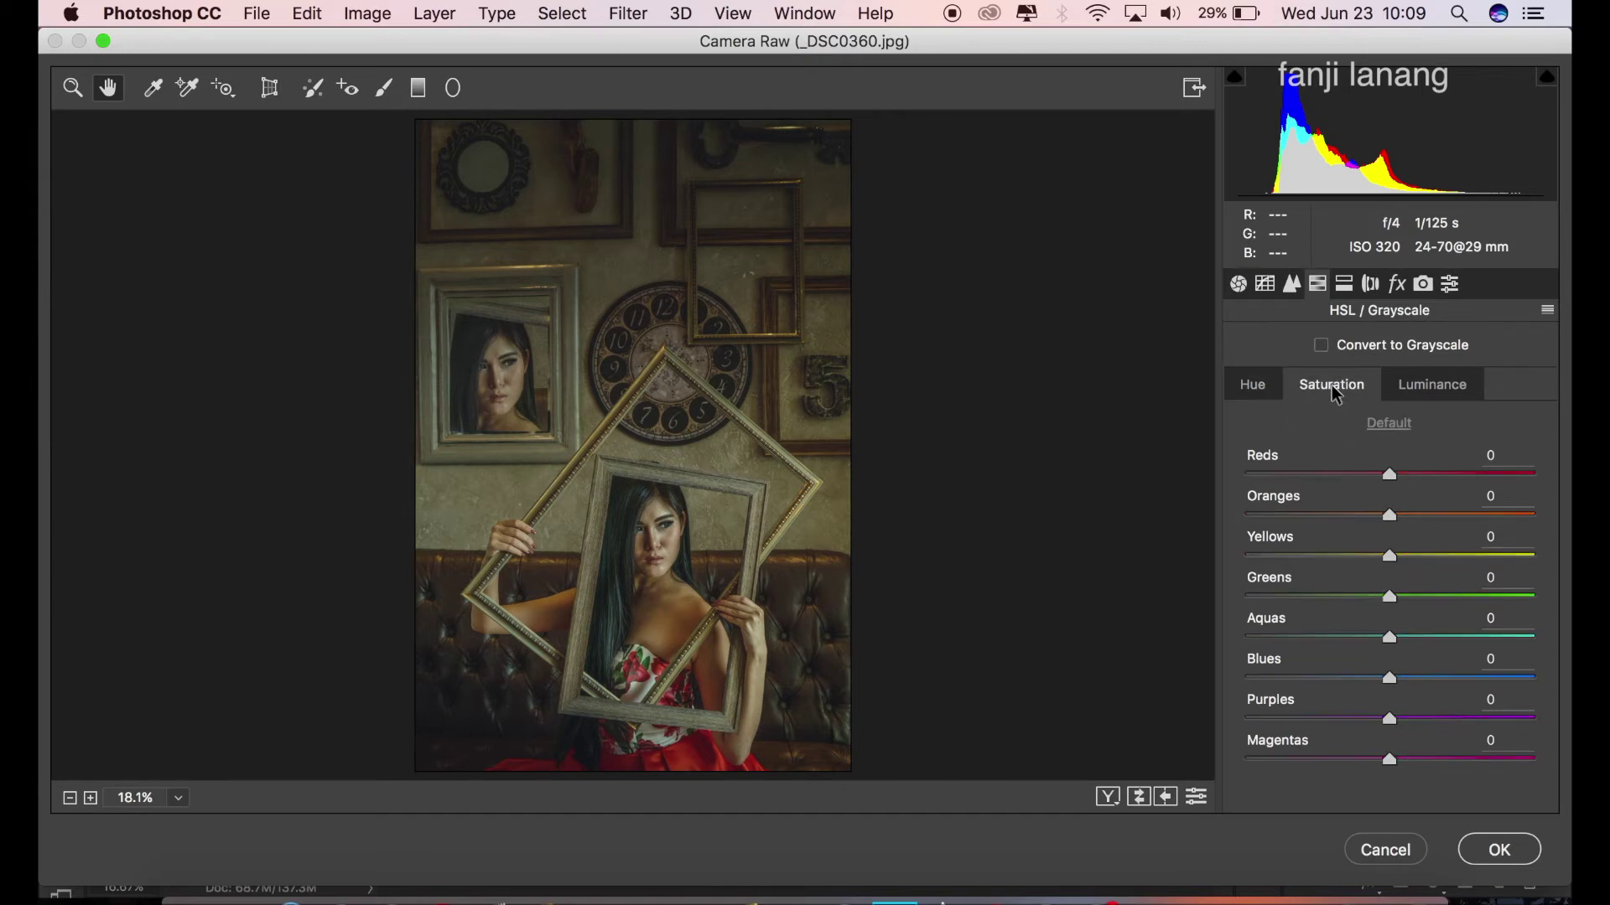
left_click(1411, 389)
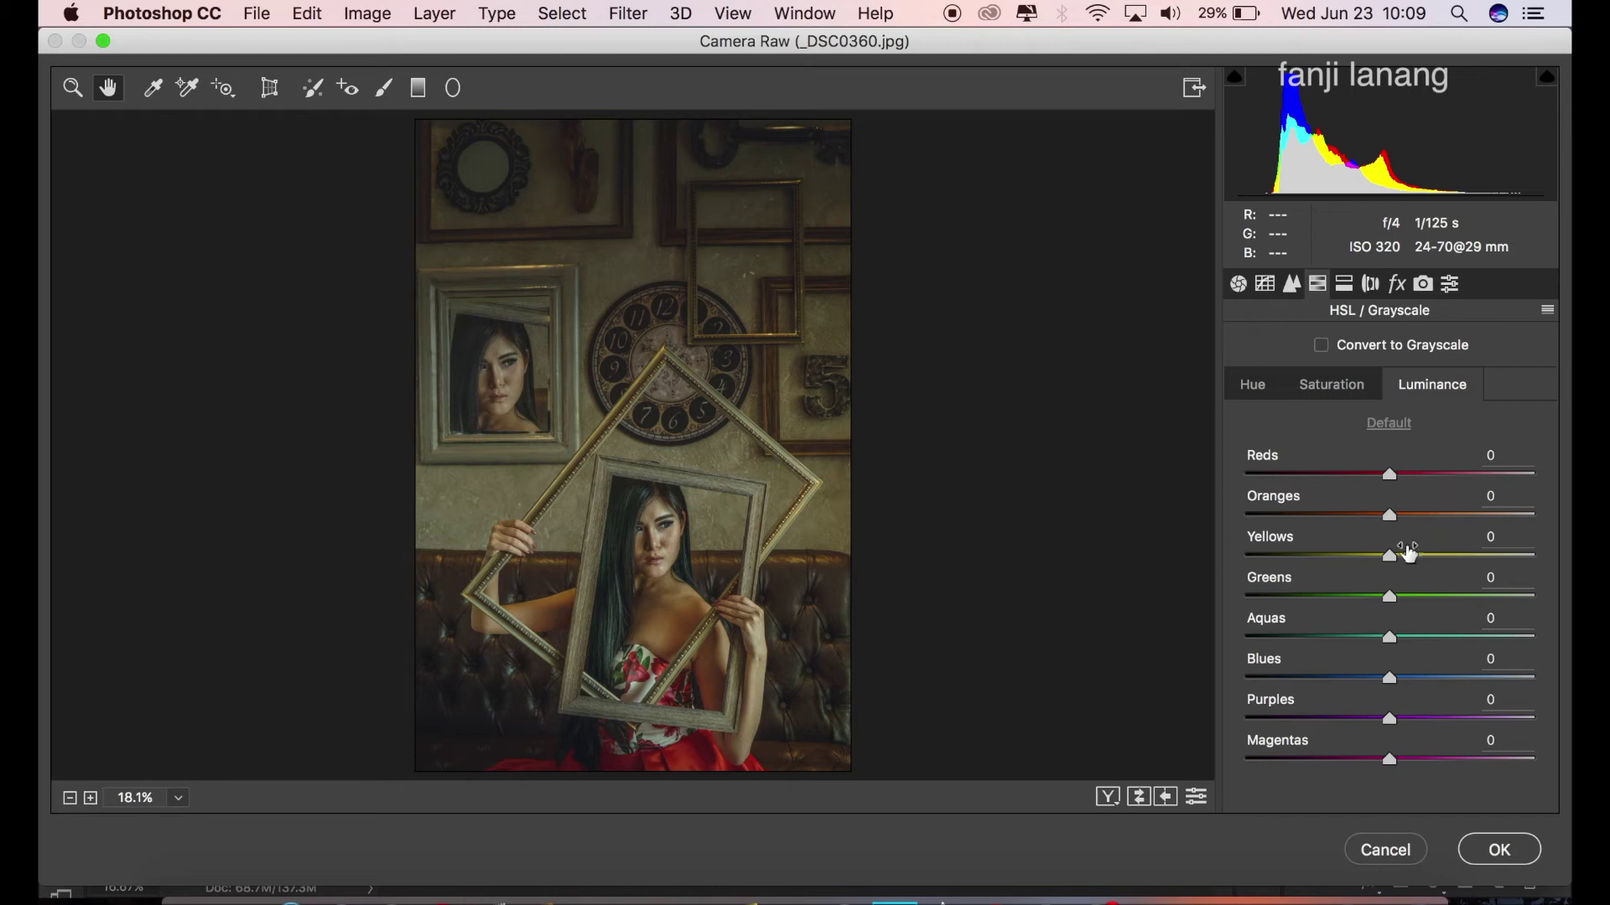
left_click_drag(1385, 562, 1389, 610)
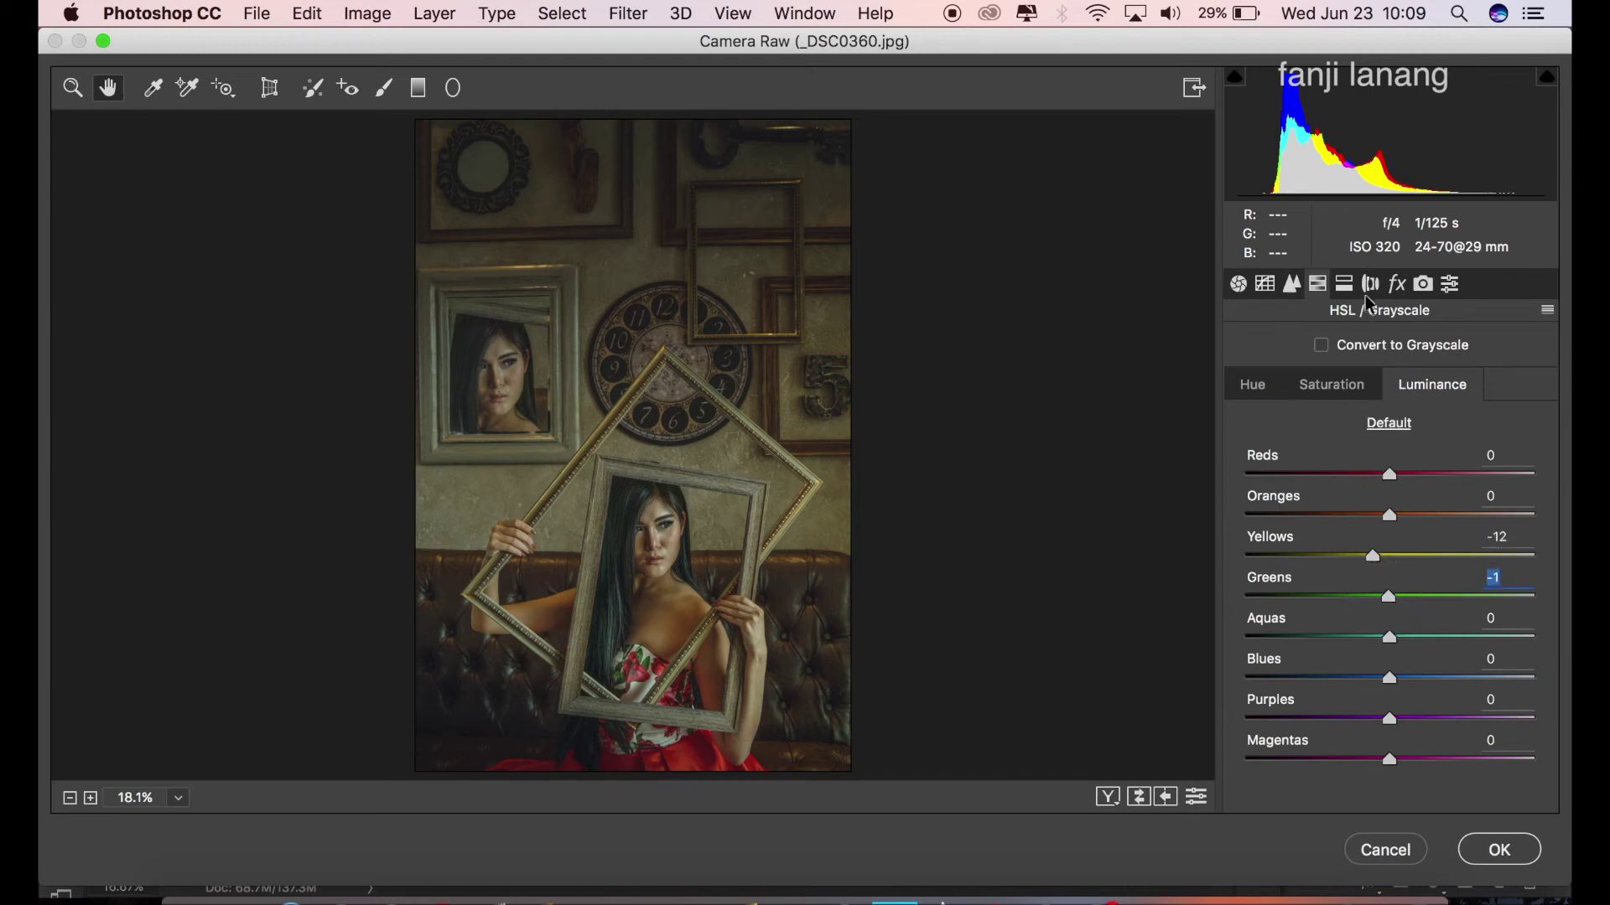
left_click(1345, 287)
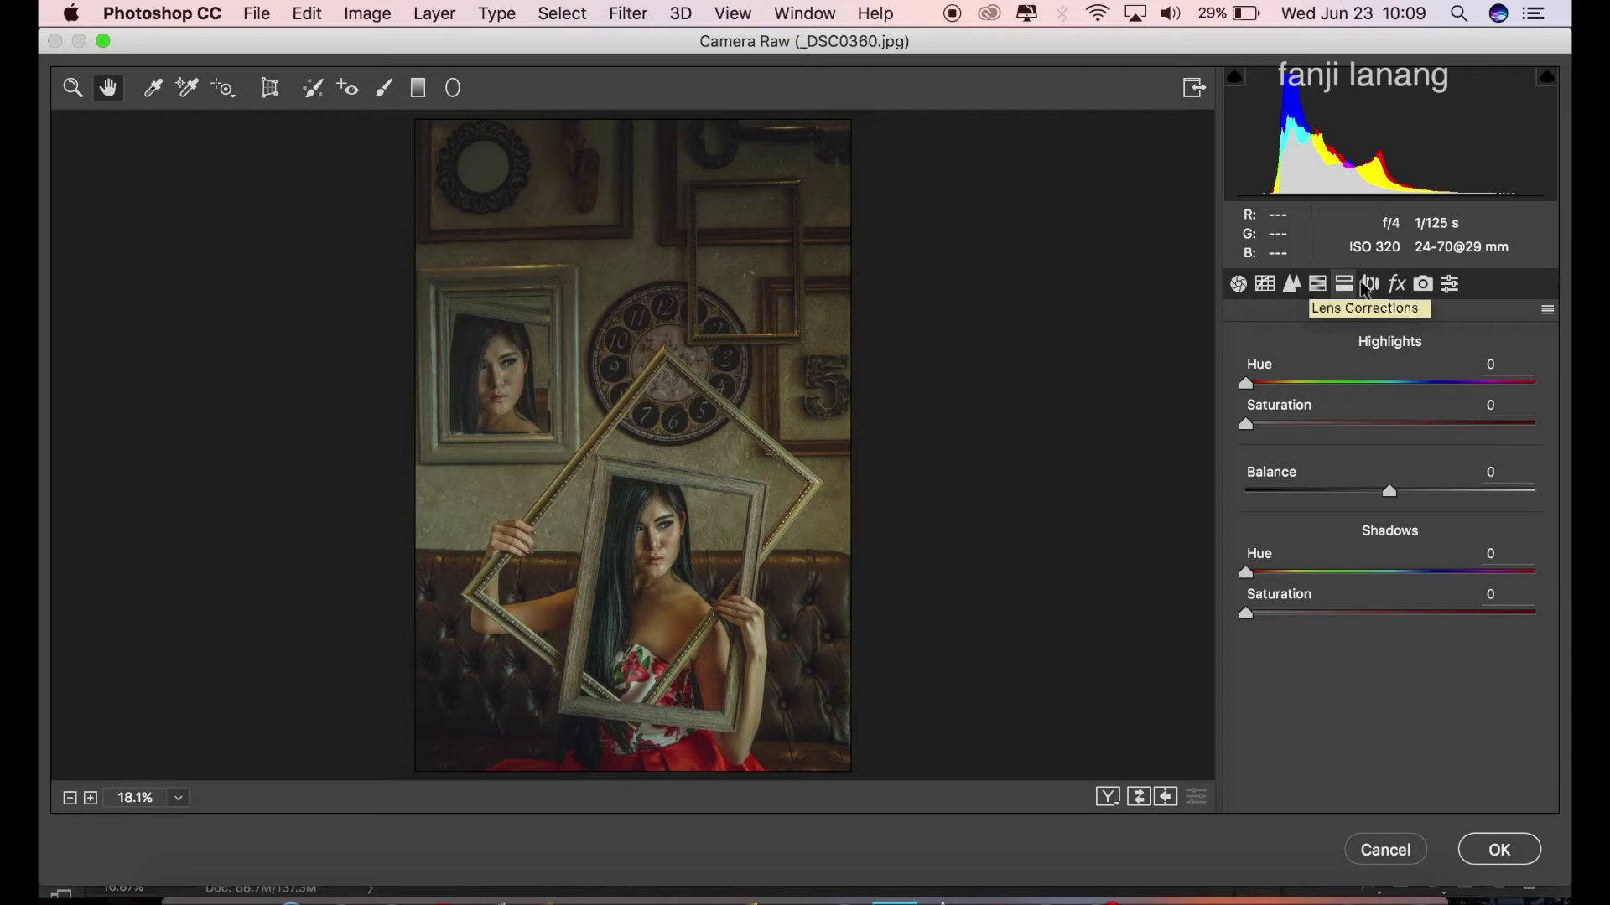
Add +20 Dehaze in the Effects panel.
left_click(1371, 284)
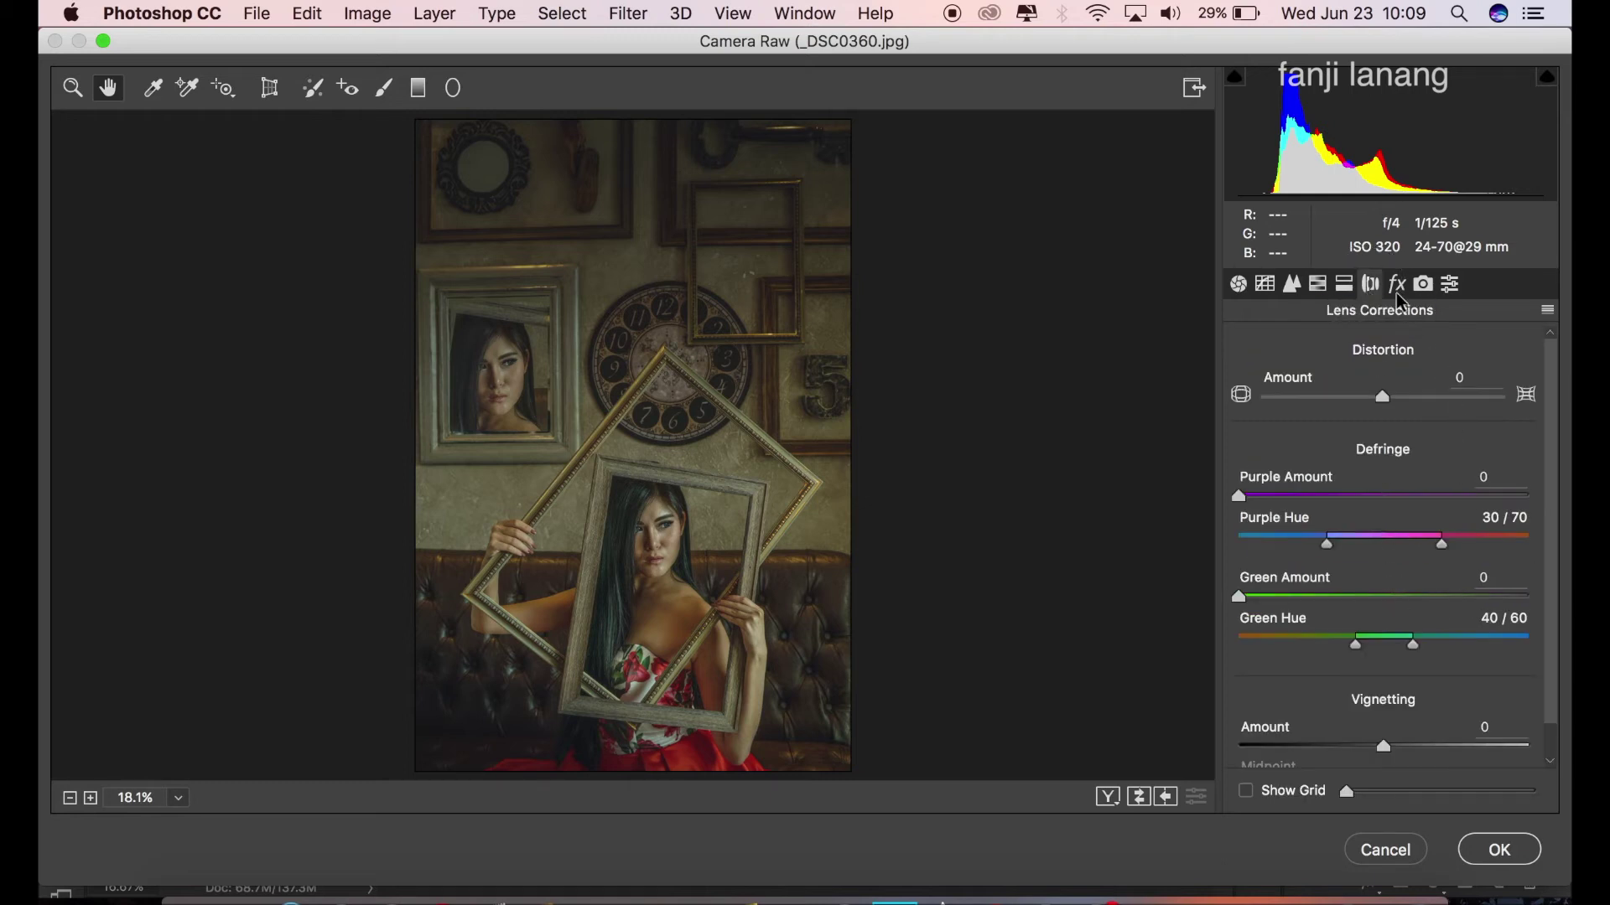
left_click(1344, 285)
left_click(1396, 284)
left_click(1397, 391)
left_click_drag(1399, 396, 1415, 423)
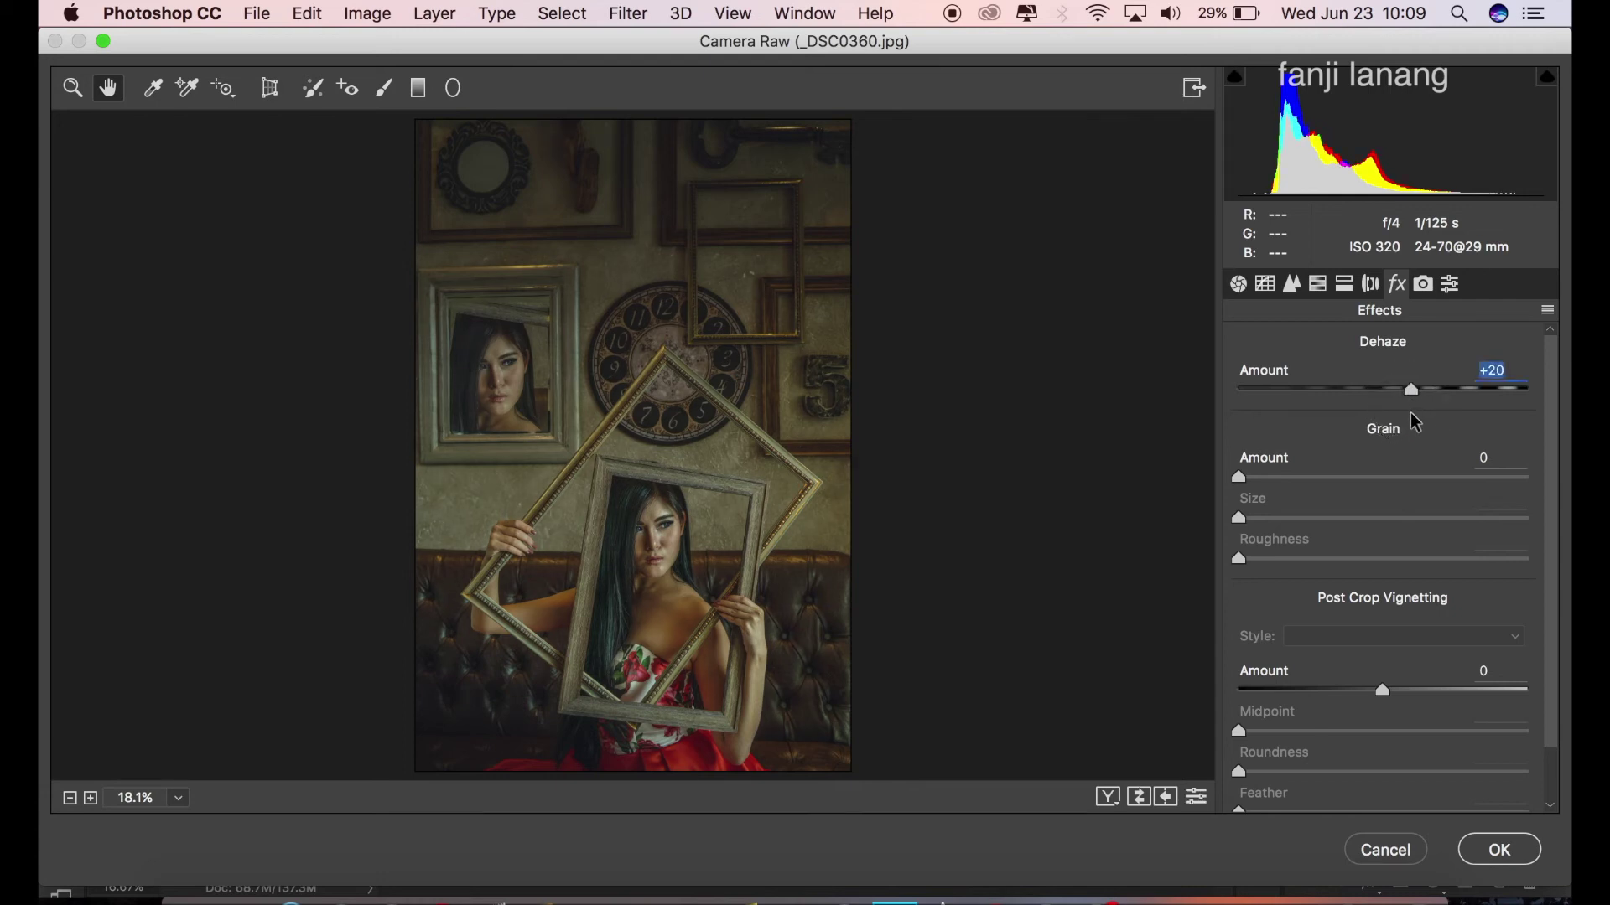
Set calibration hues Red +15, Green +35, Blue -15, compare before/after, and apply the grade.
left_click(1424, 285)
left_click_drag(1416, 528, 1417, 539)
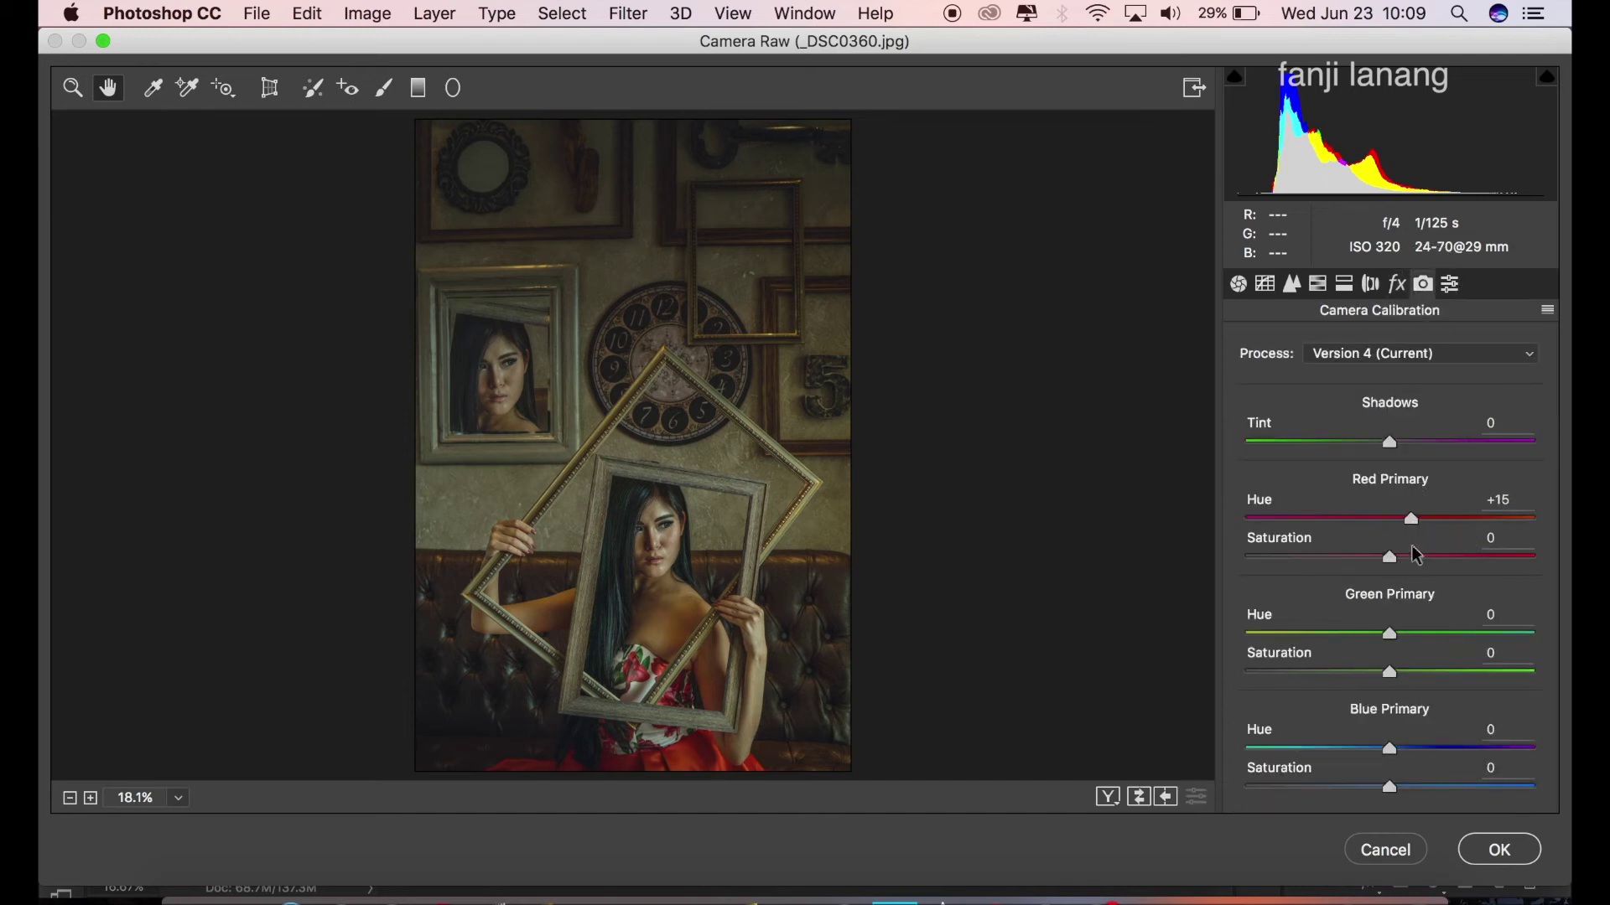
left_click_drag(1425, 634, 1442, 646)
left_click_drag(1389, 748, 1367, 752)
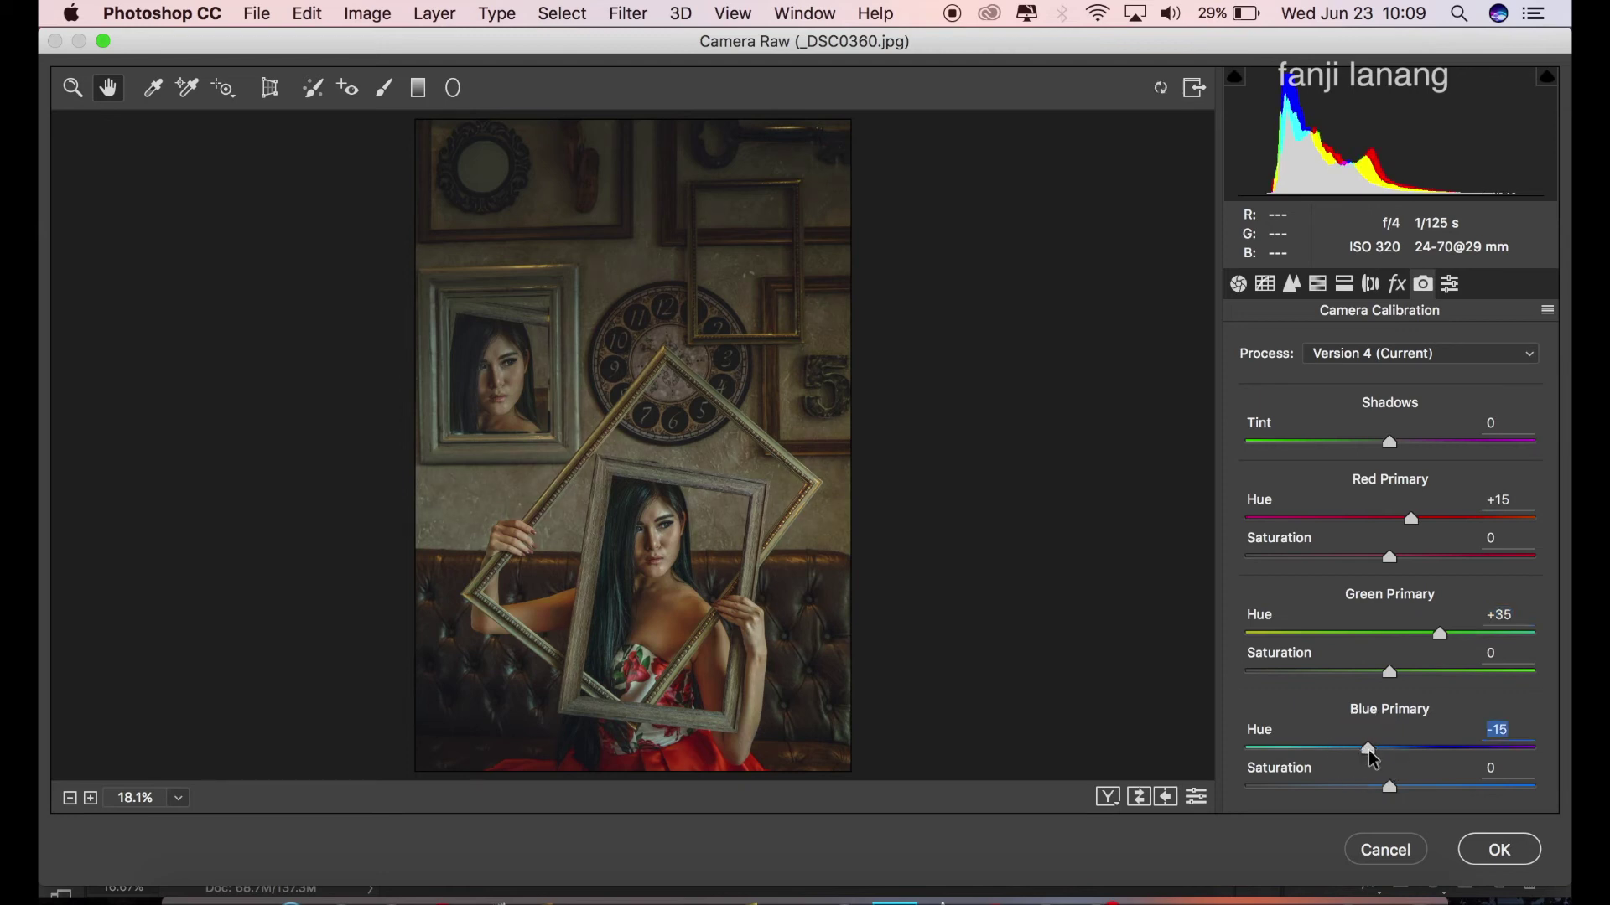
left_click(1112, 798)
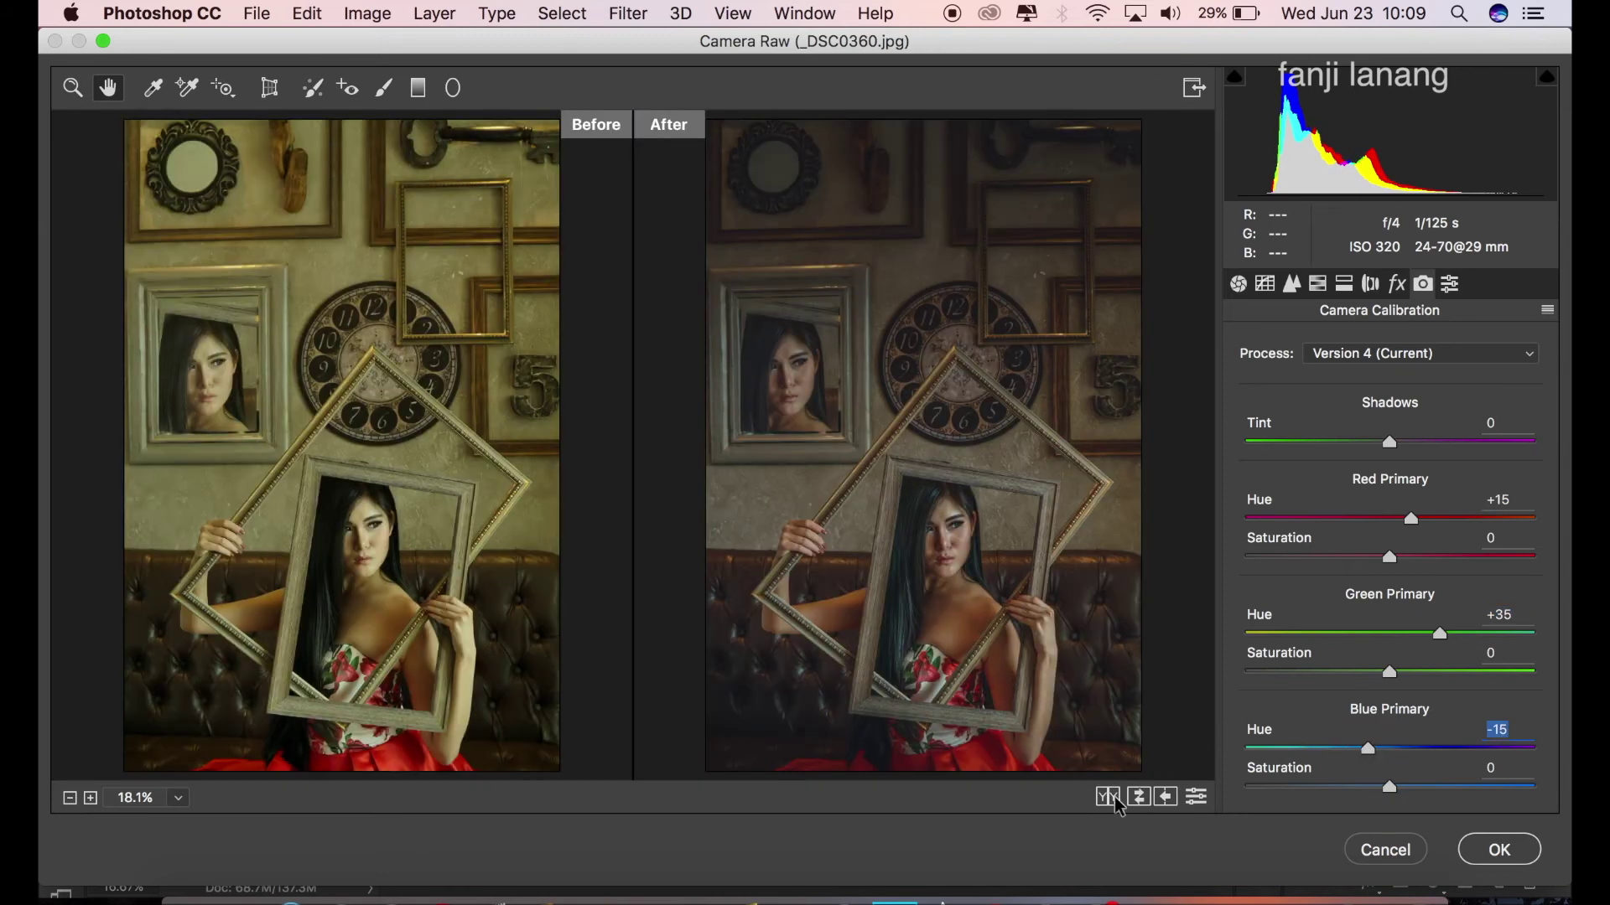
left_click(1482, 850)
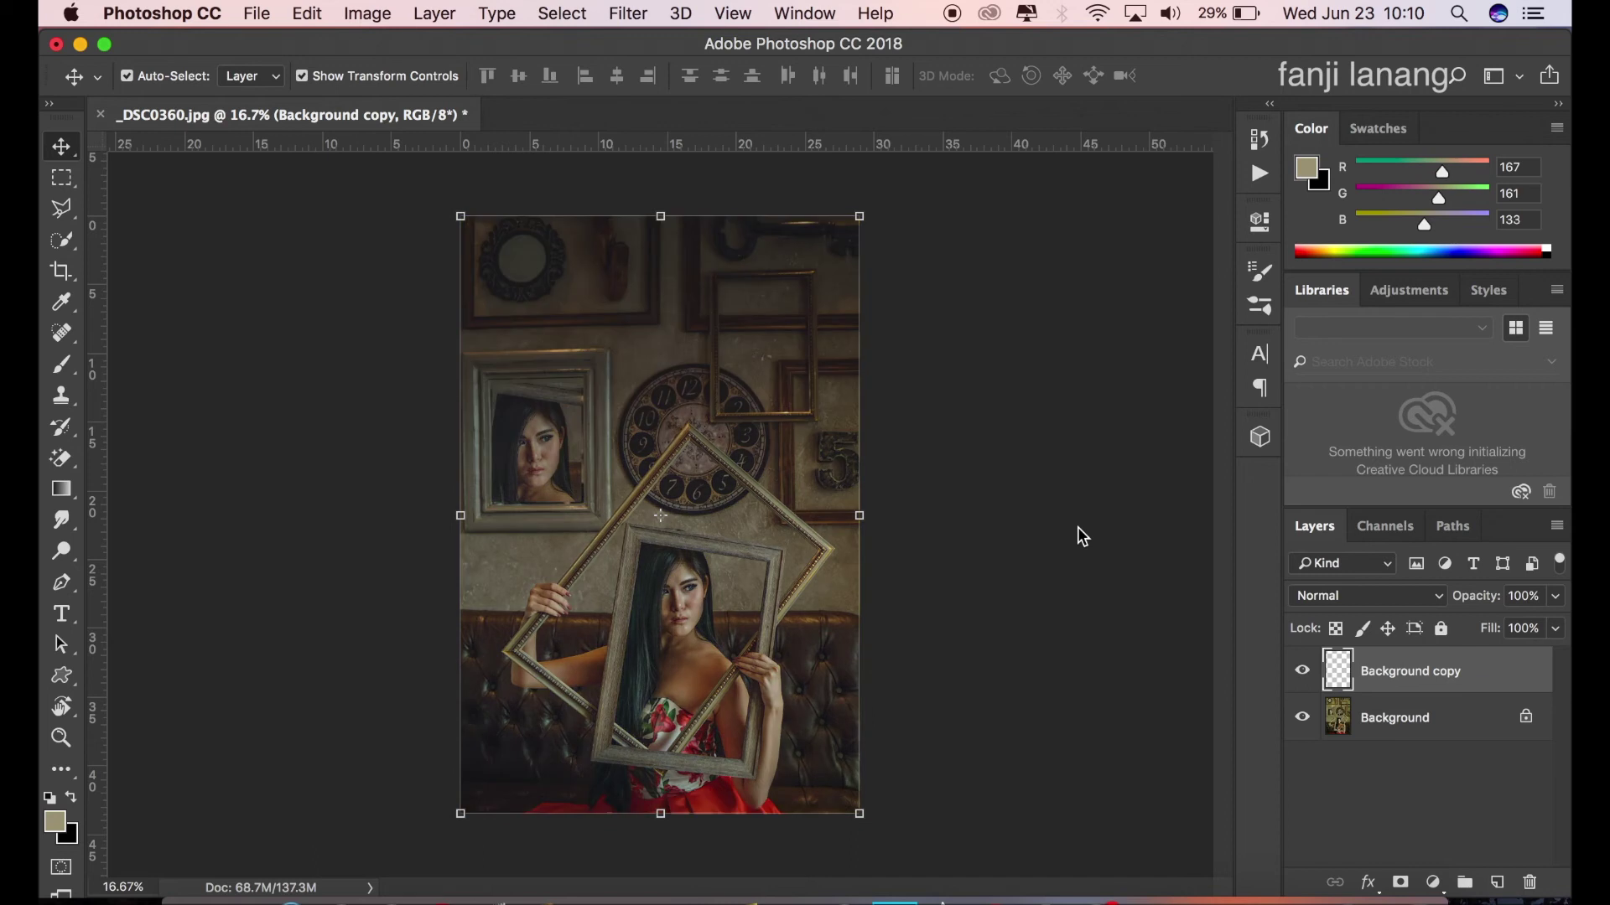
Add a Selective Color adjustment layer targeting the Blacks.
left_click(1299, 672)
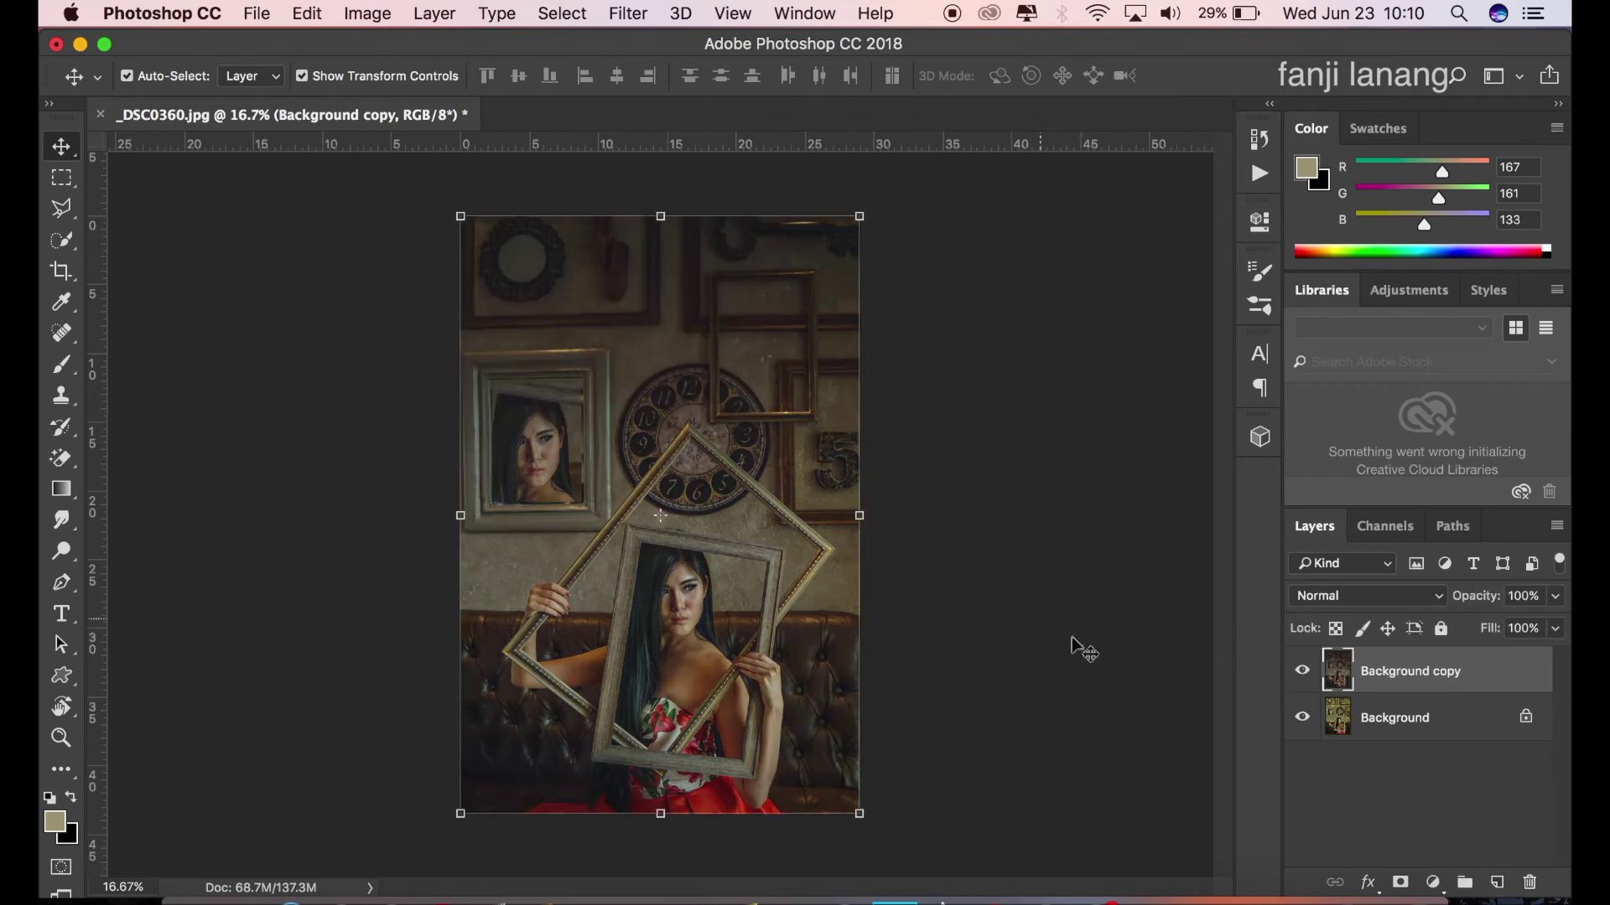
left_click(1433, 883)
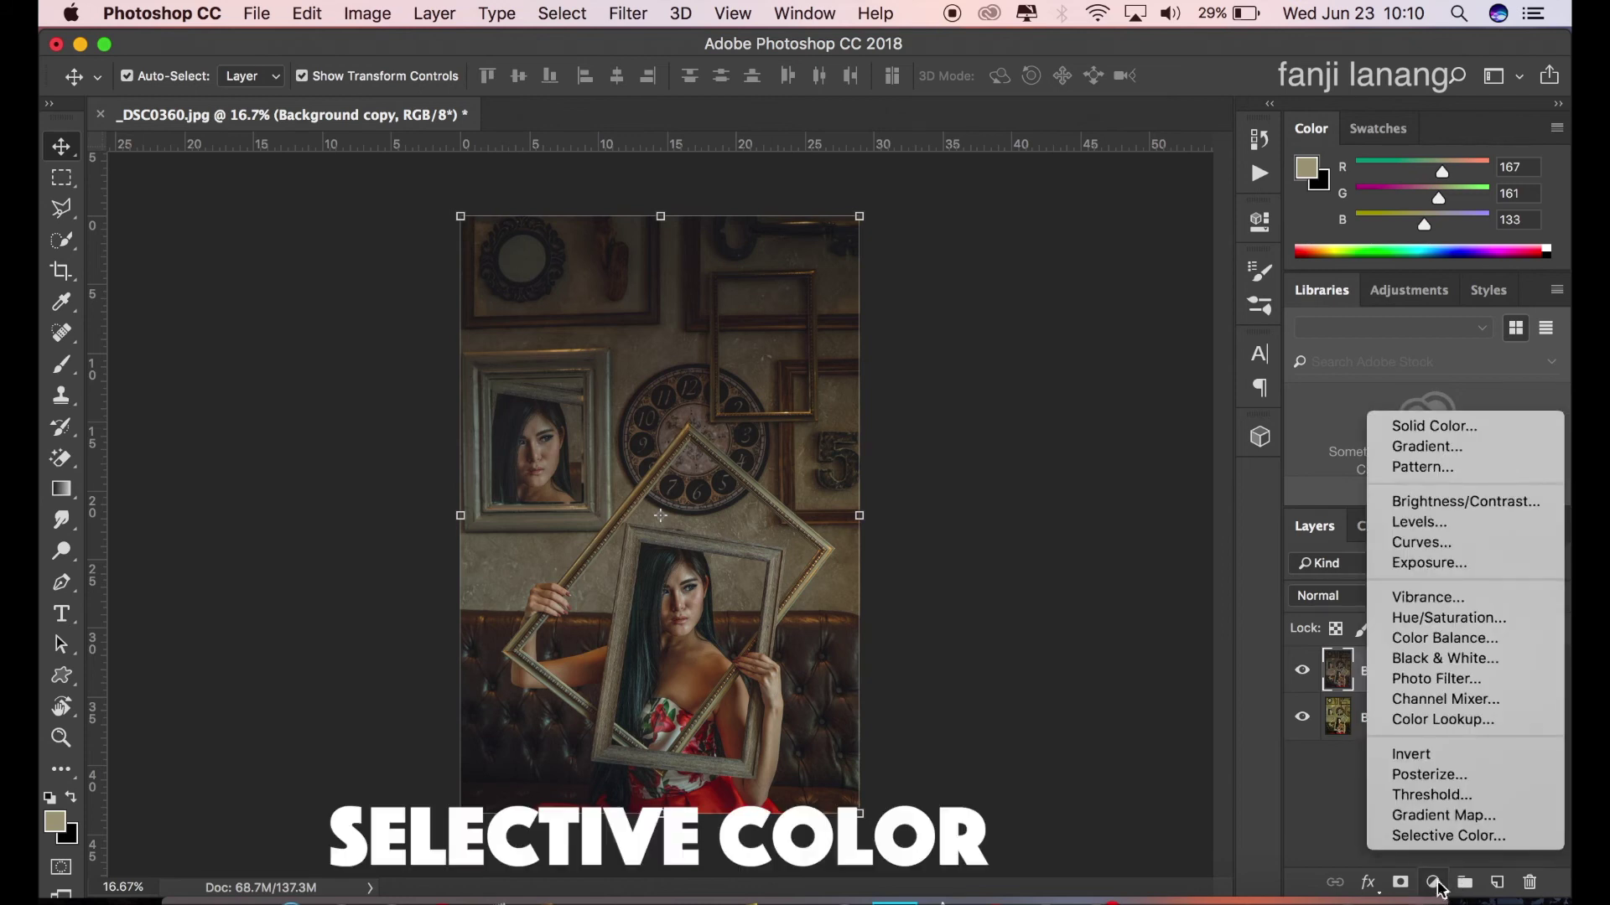
left_click(1448, 836)
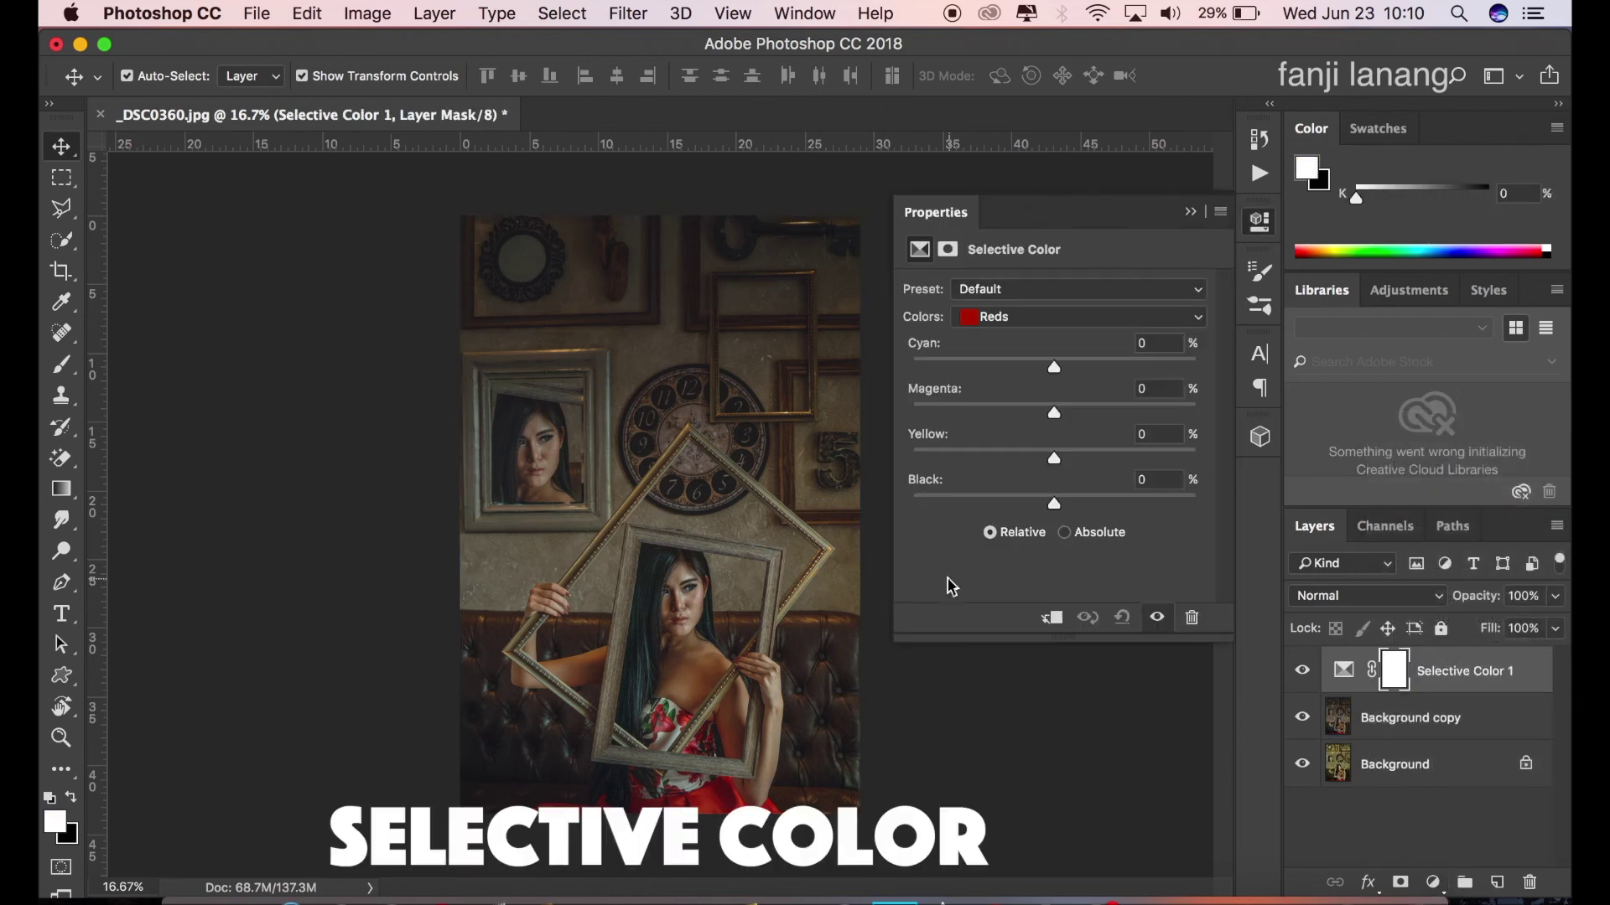
left_click(991, 316)
left_click(1000, 459)
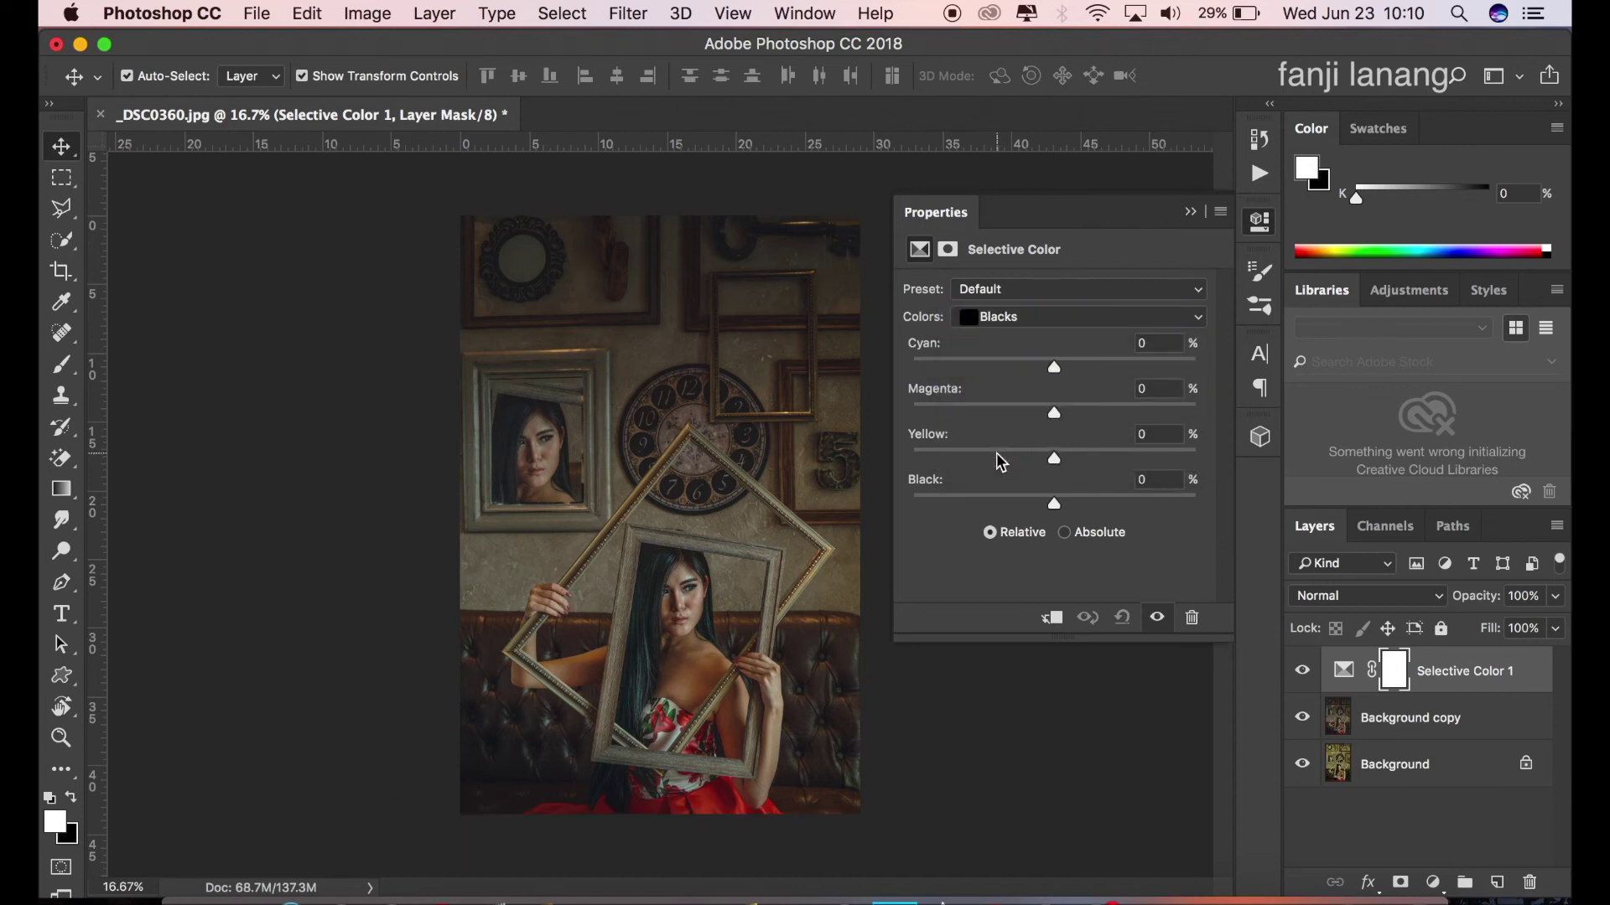
Tint the blacks with Cyan +30, Magenta +100 and Yellow +100.
left_click_drag(1057, 368, 1076, 381)
left_click_drag(1077, 384, 1086, 404)
mouse_move(1054, 413)
left_mouse_down()
mouse_move(1196, 413)
mouse_move(1231, 460)
left_mouse_up()
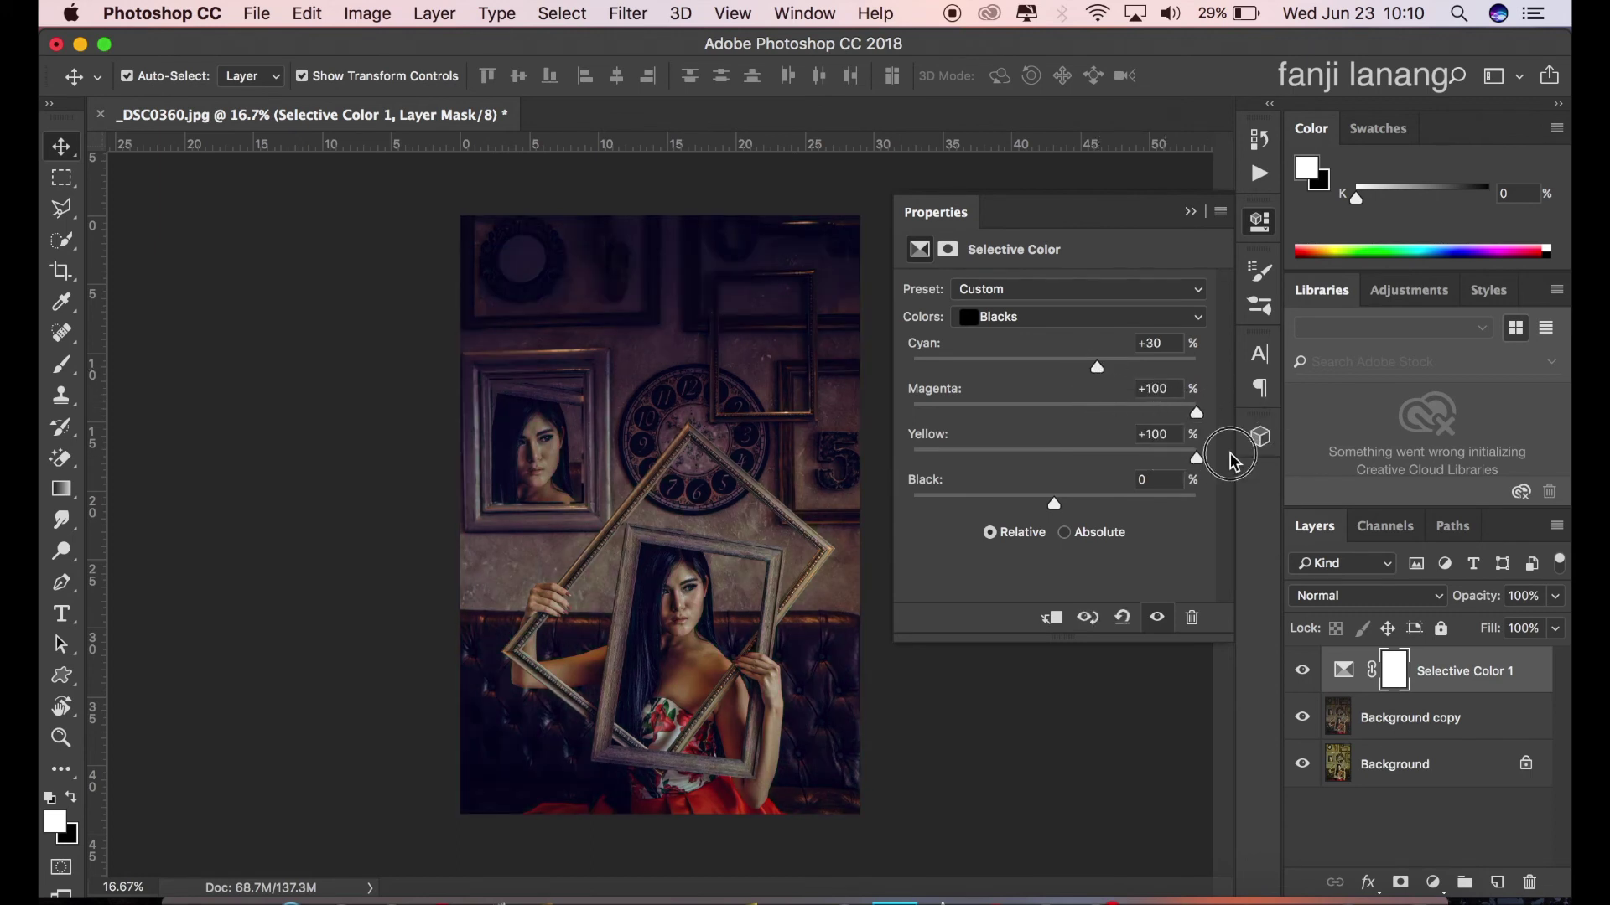
Lower the Selective Color 1 layer's opacity to 40%.
left_click(1190, 213)
left_click(1555, 595)
left_click(1498, 625)
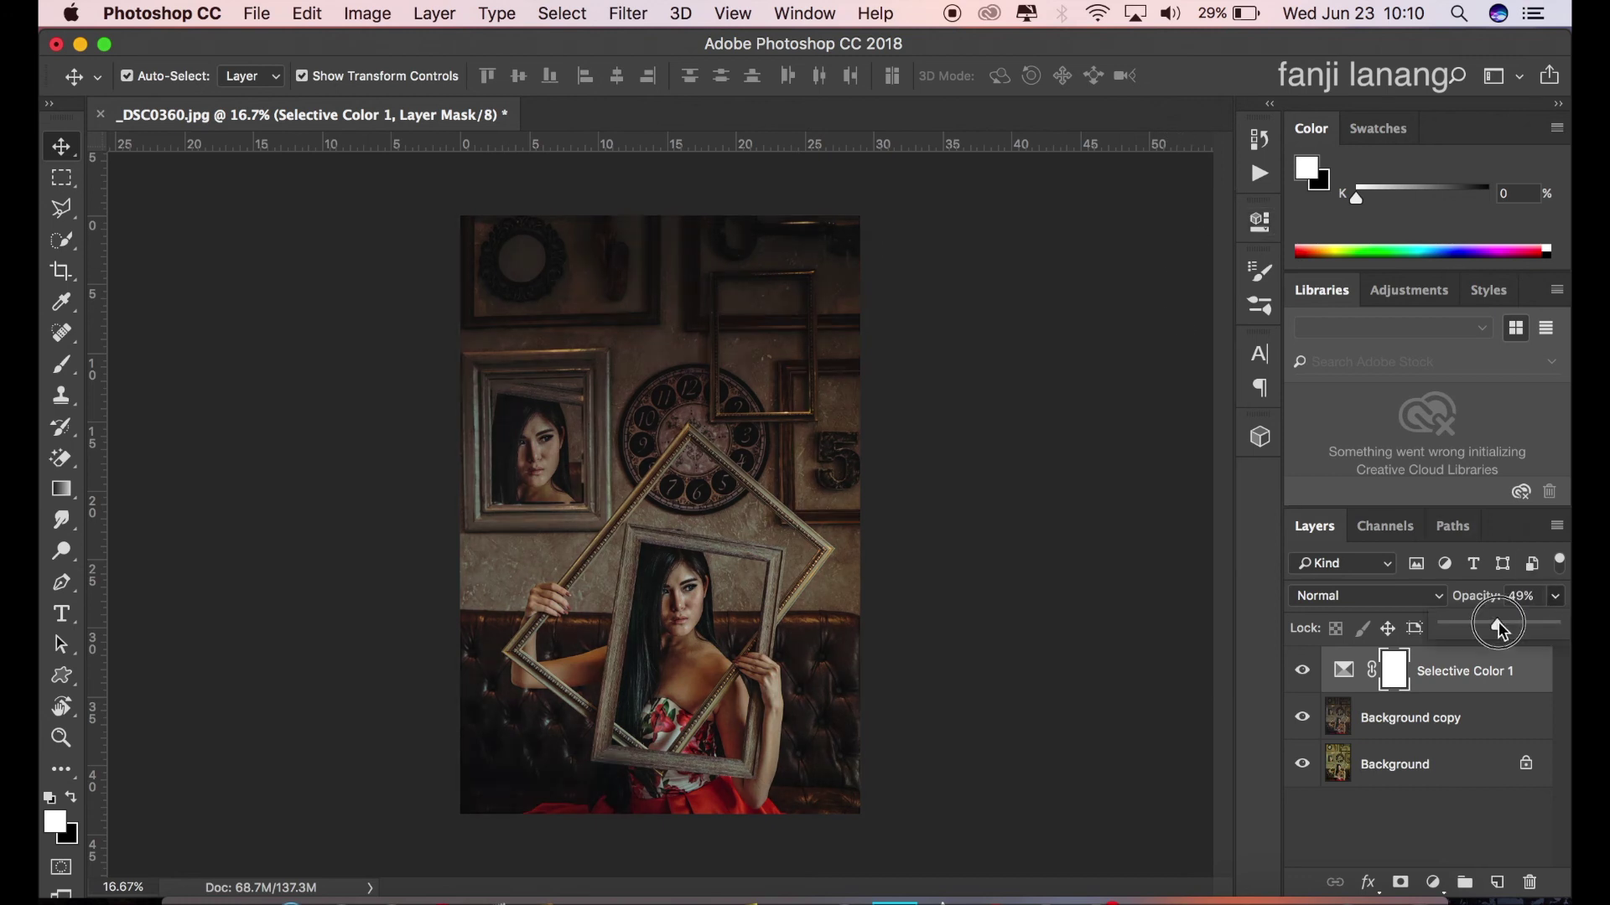
left_click_drag(1499, 630, 1493, 644)
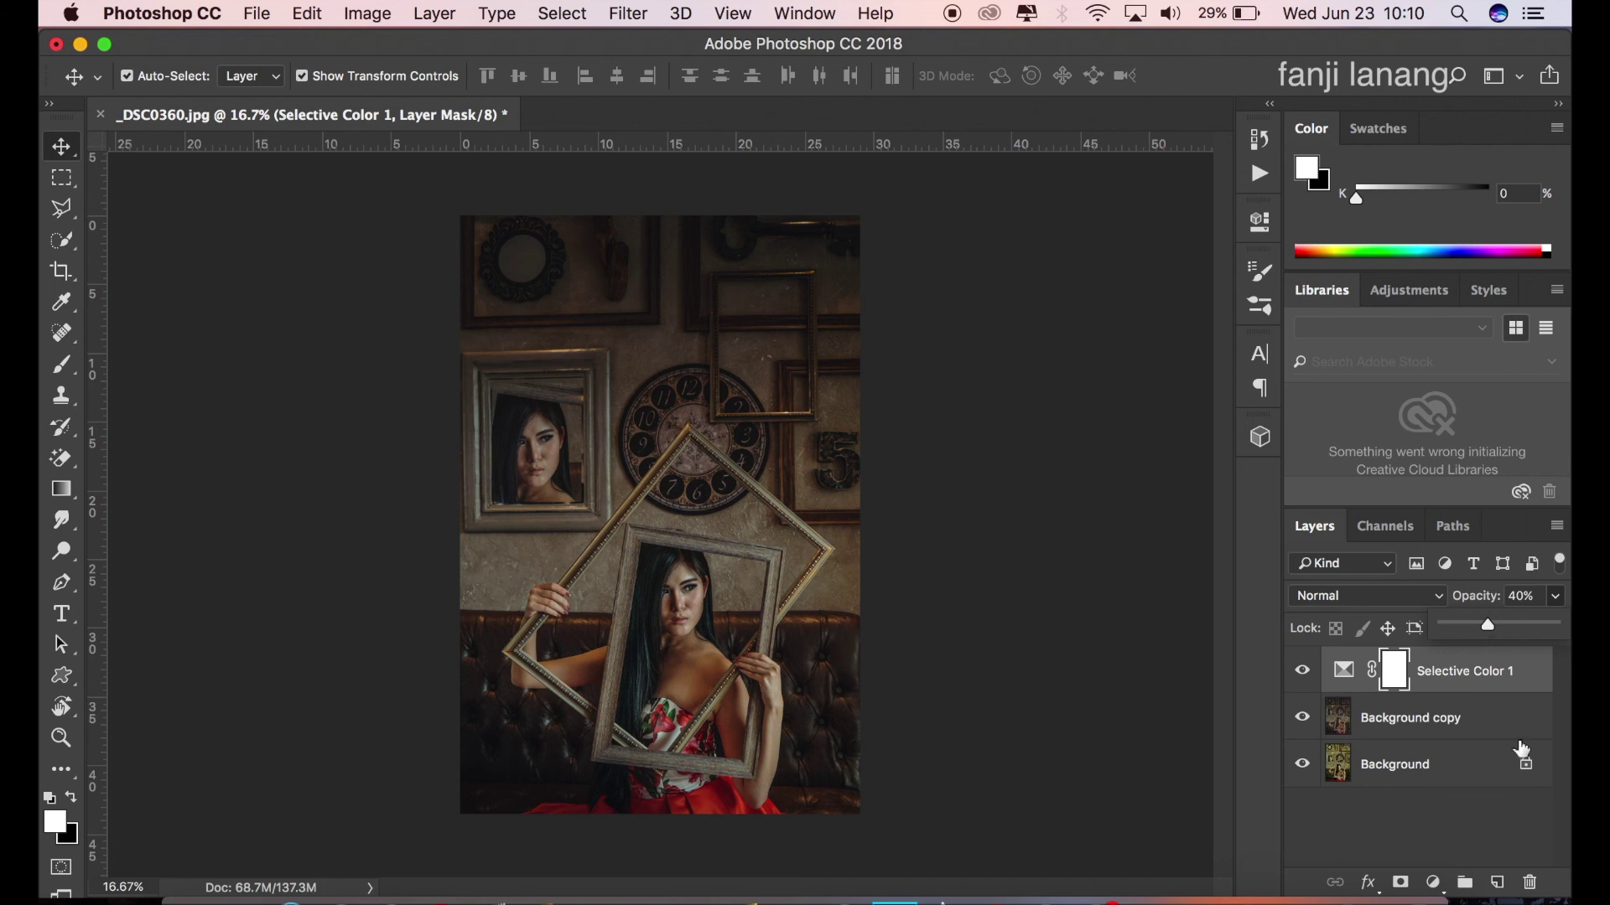
On a new Layer 1, stamp a white 500 px signature brush in the lower-left corner.
left_click(1496, 881)
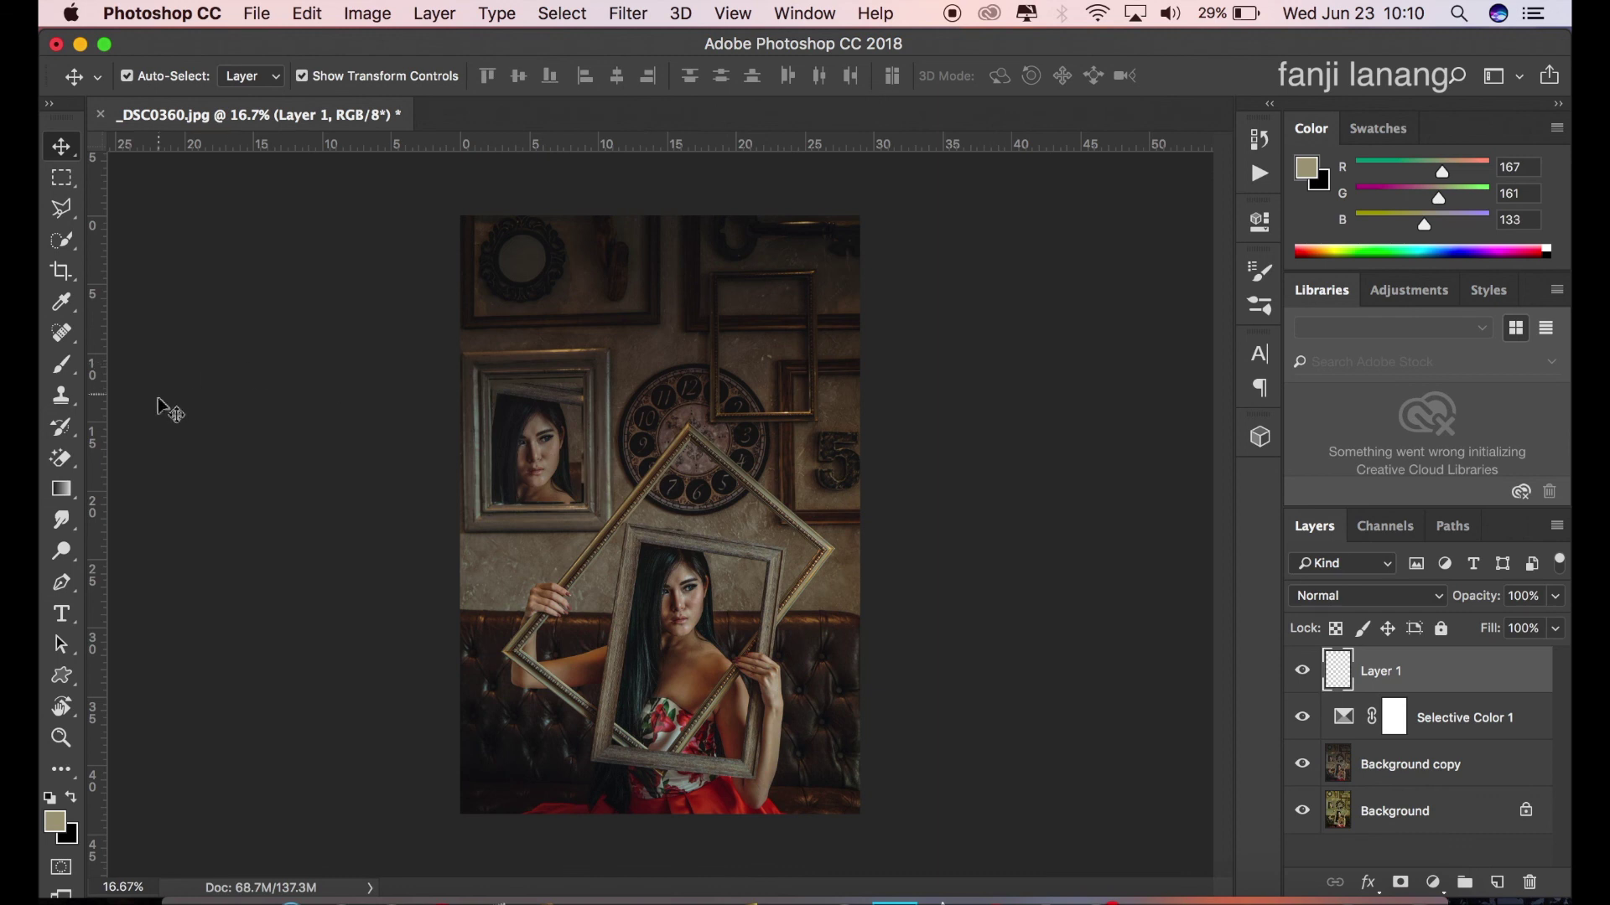
left_click(48, 800)
left_click(71, 798)
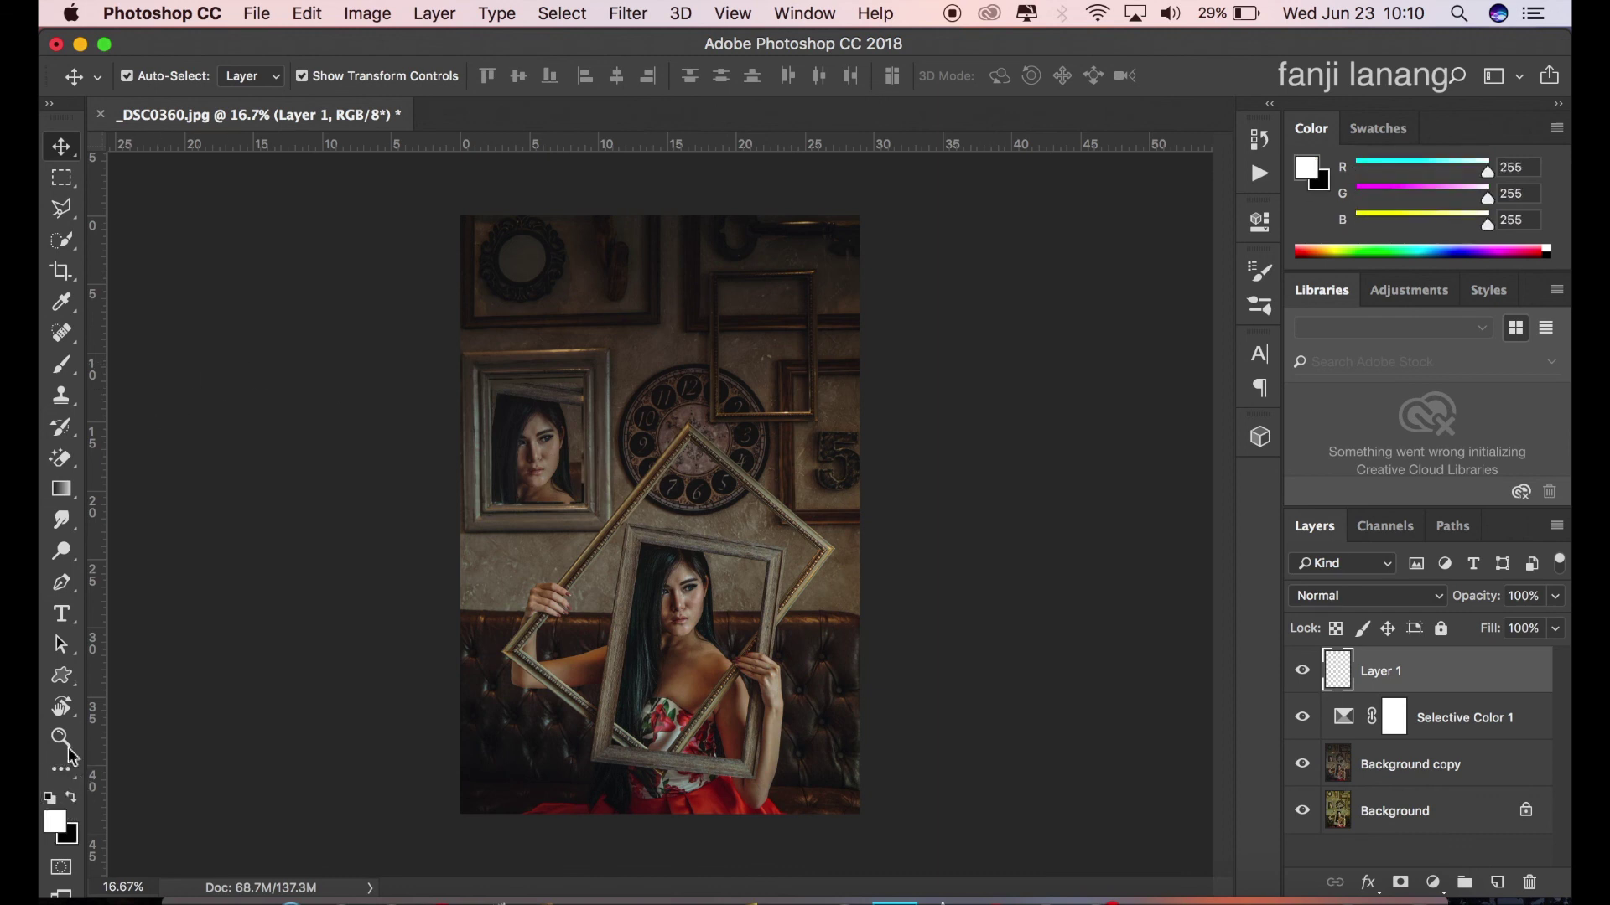
left_click(72, 362)
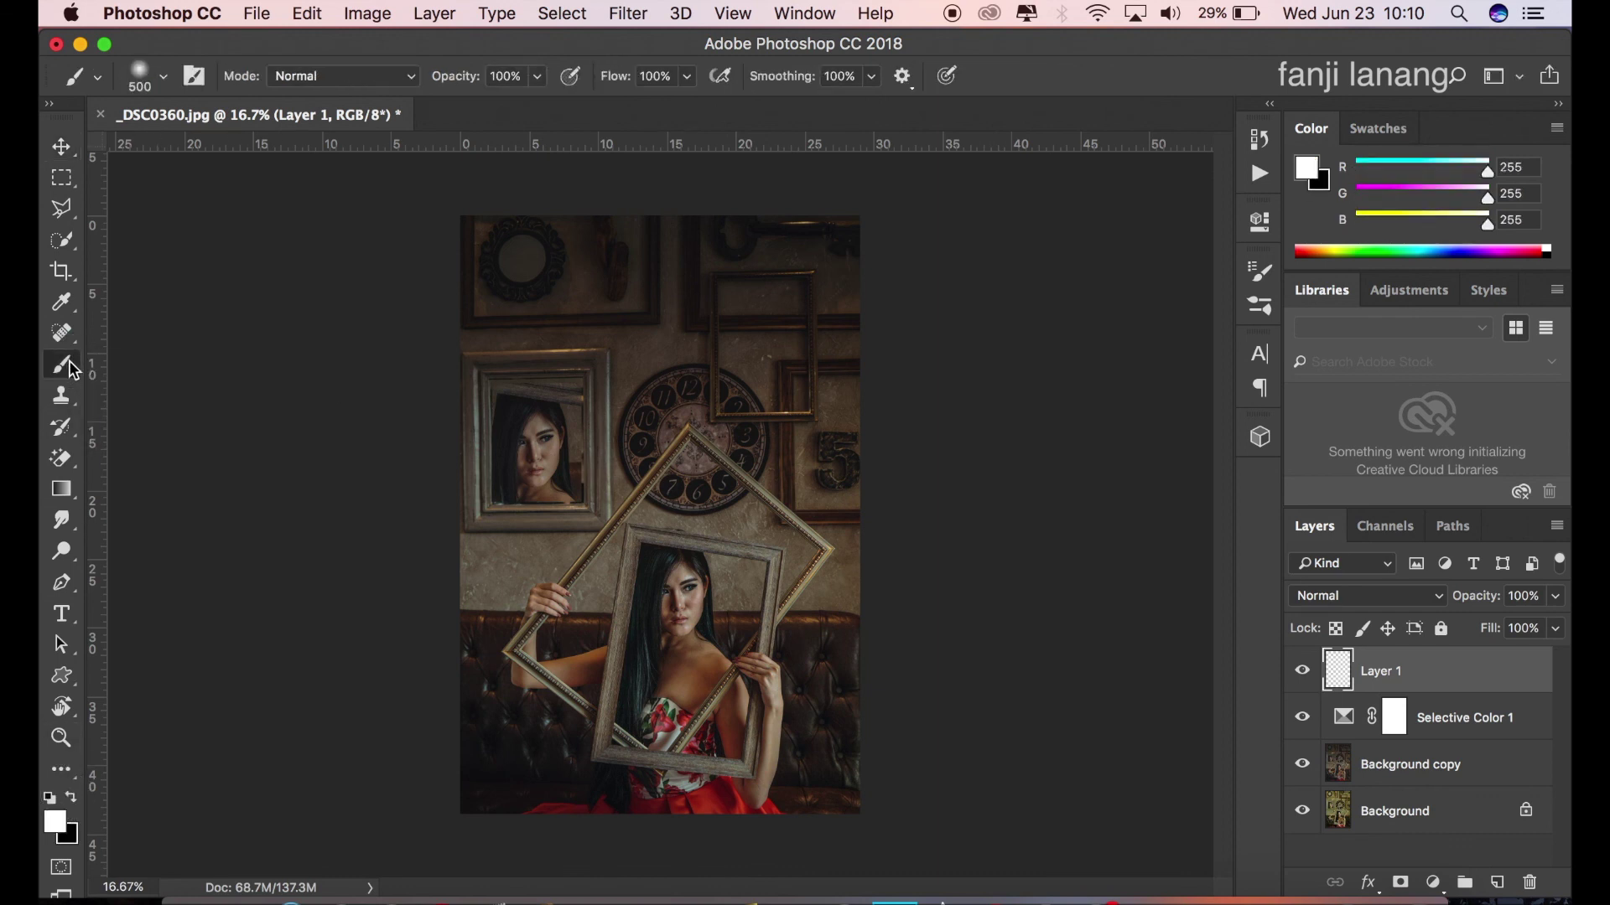
left_click(160, 66)
left_click(125, 260)
left_click(1196, 110)
left_click(500, 796)
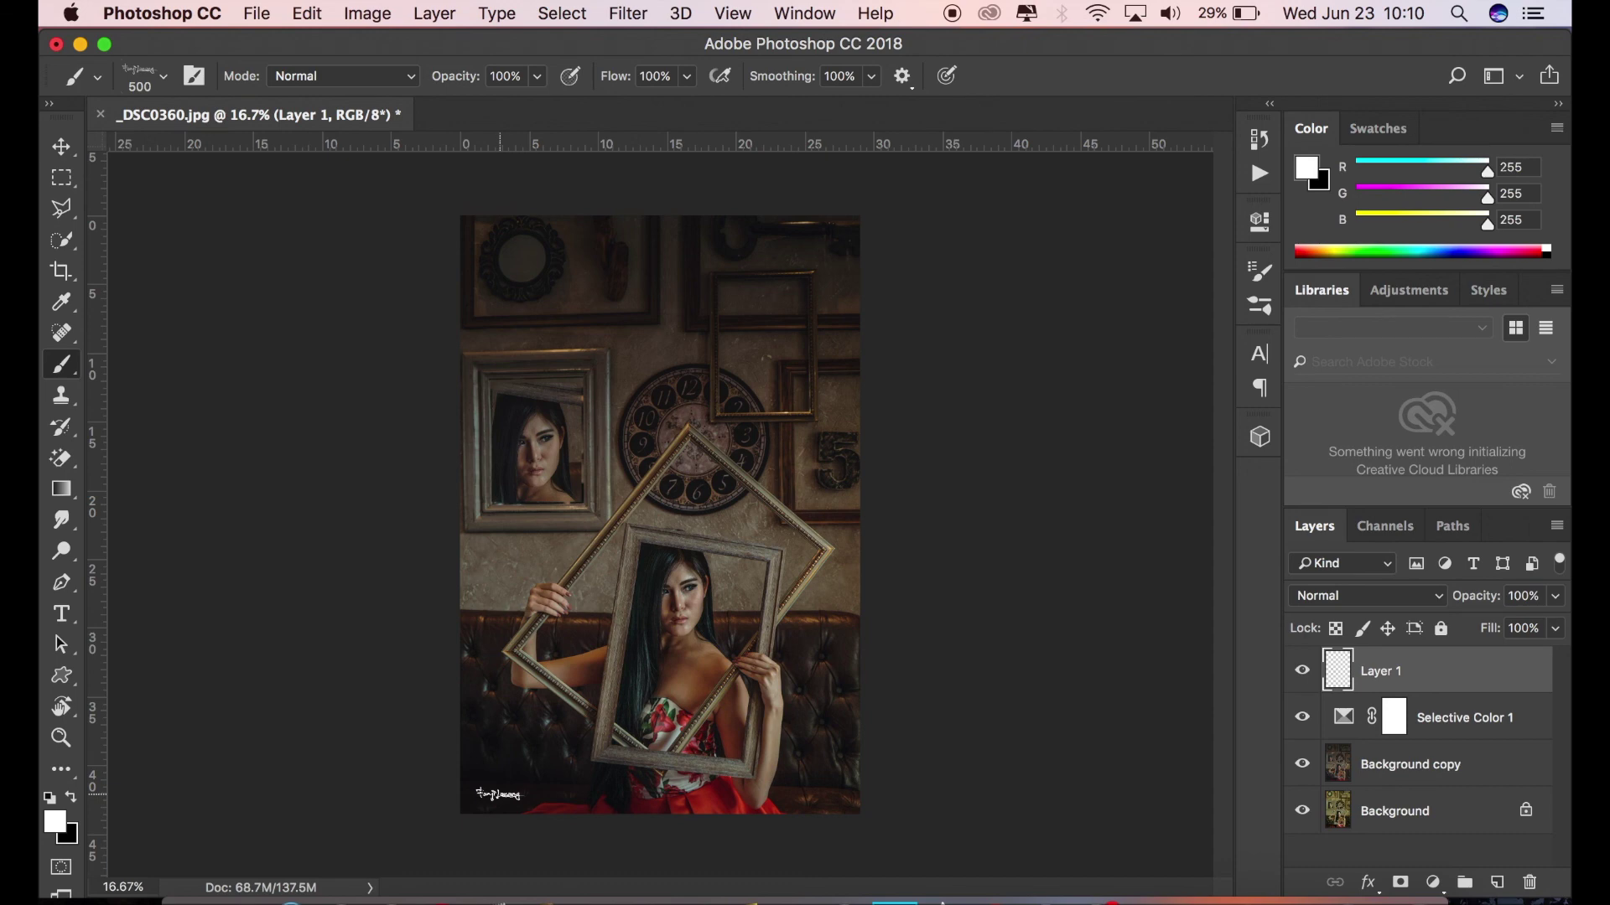